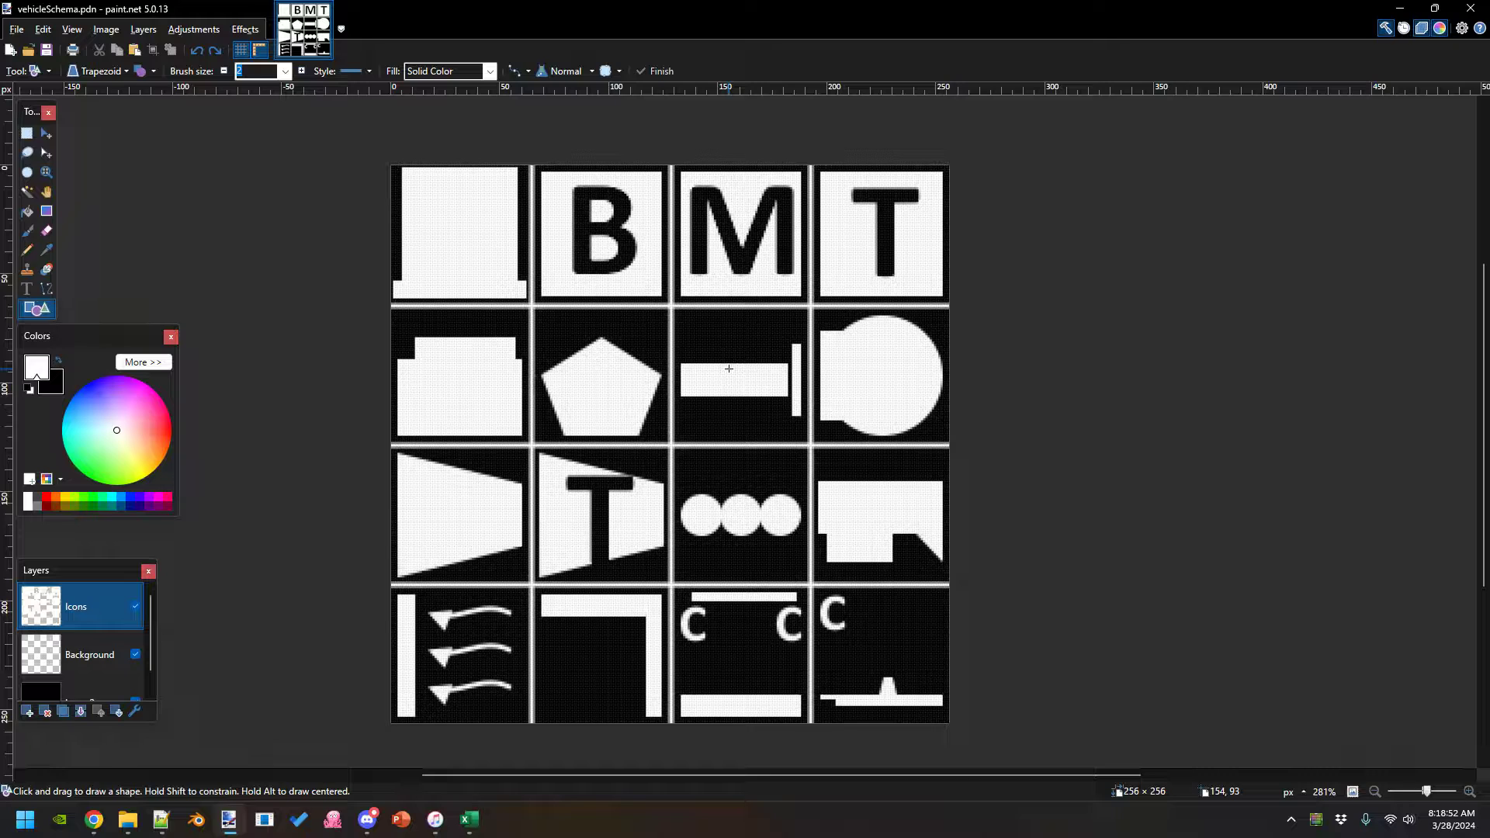
- Hide all layers and show the black fill, the Background grid and the Icons layer again one at a time to examine each
{"action": "left_click", "coordinate": [135, 656]}
{"action": "left_click", "coordinate": [135, 698]}
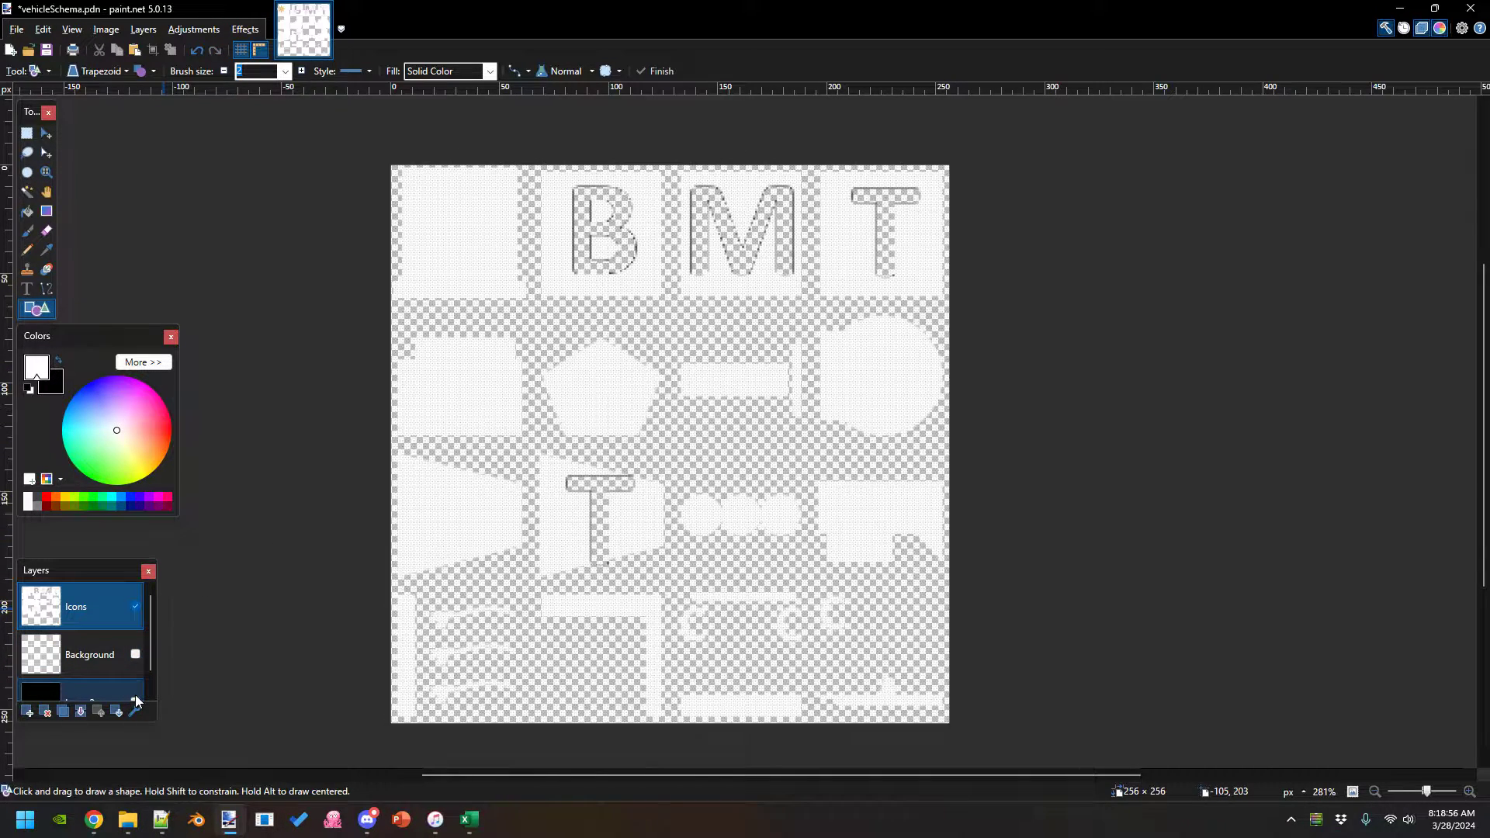
{"action": "left_click", "coordinate": [135, 607]}
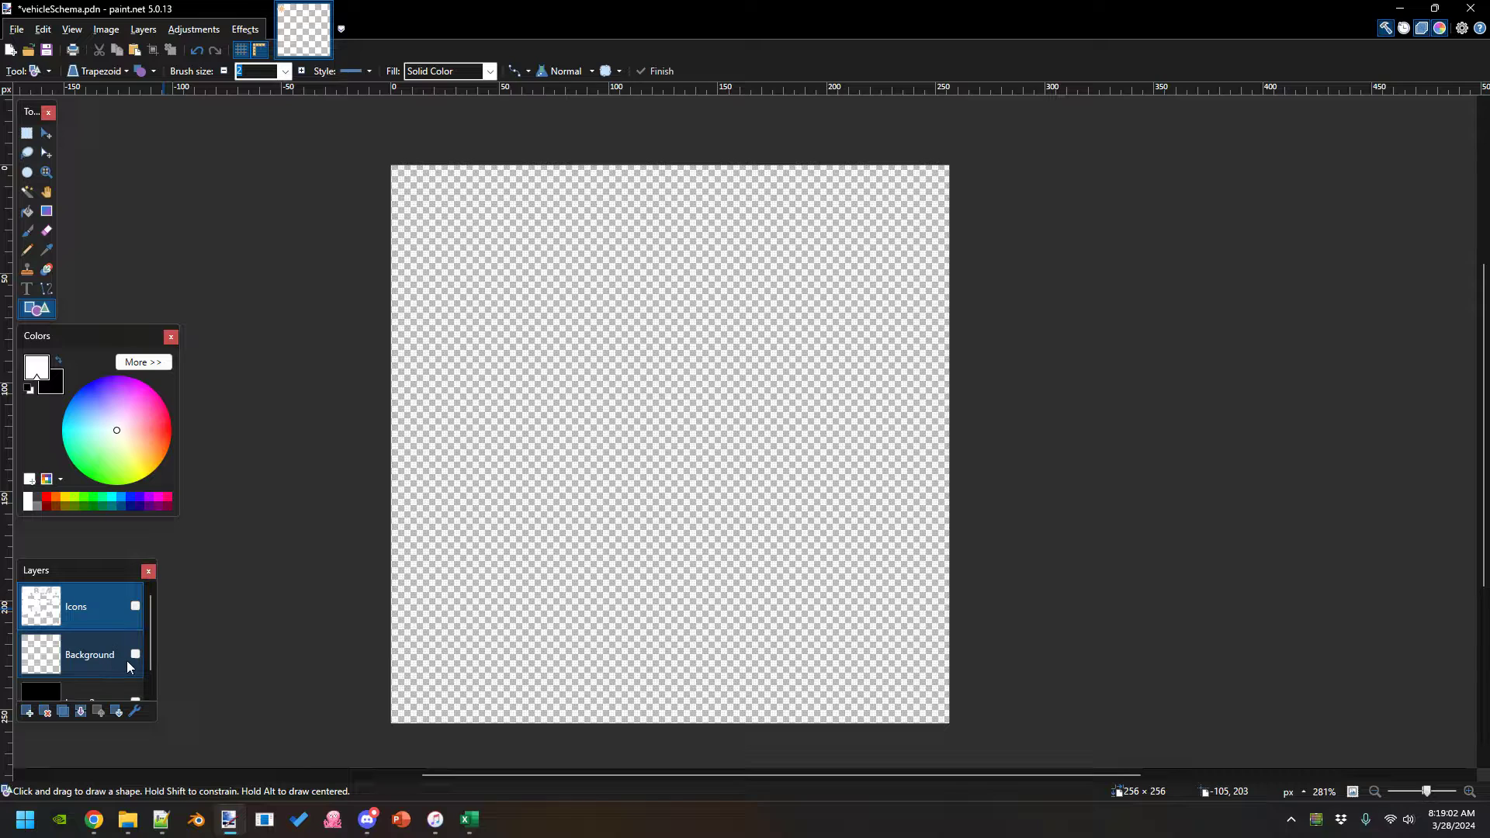
{"action": "left_click", "coordinate": [136, 697]}
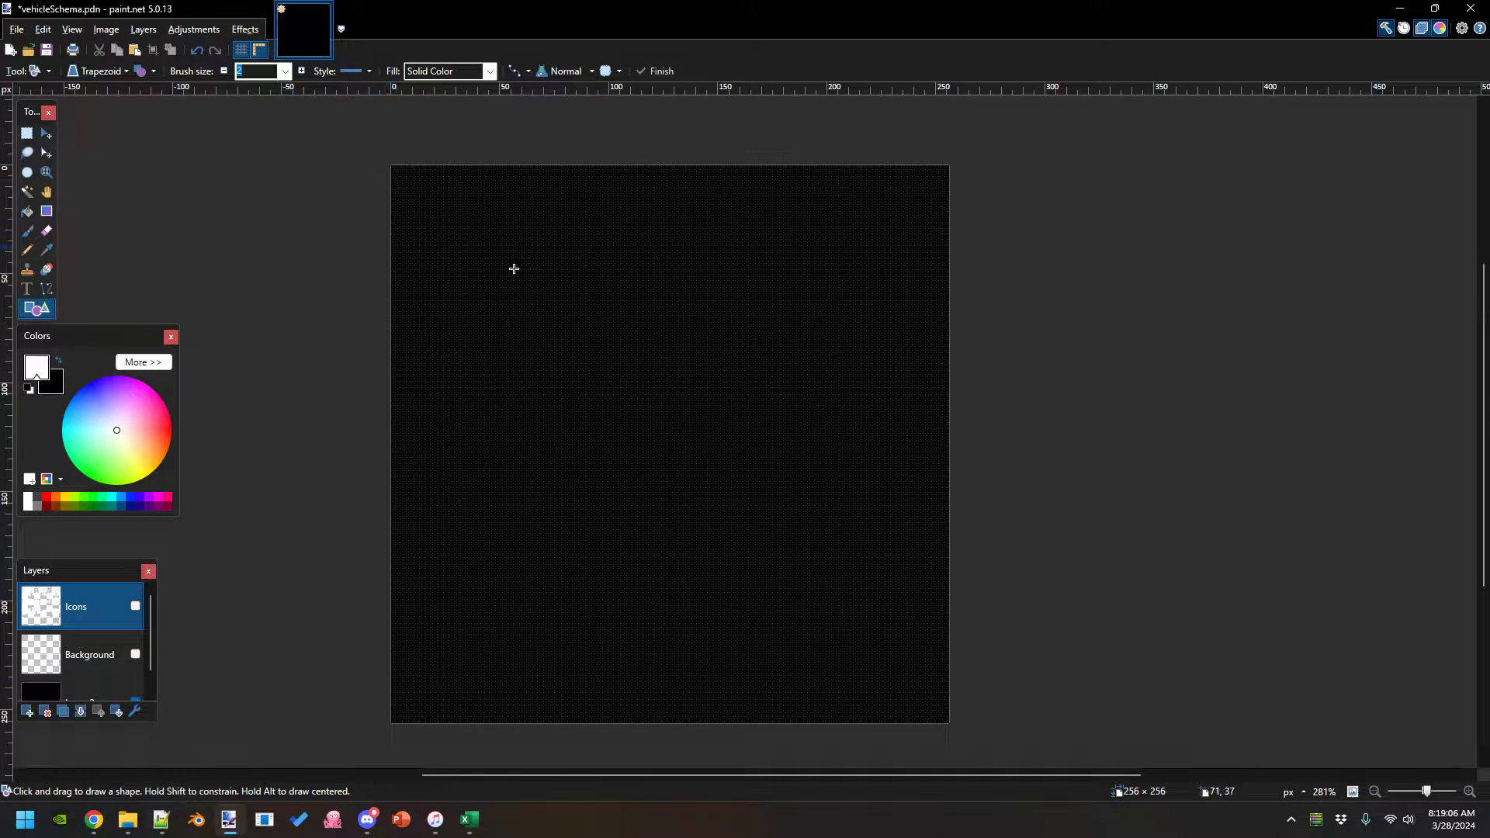
{"action": "left_click", "coordinate": [135, 655]}
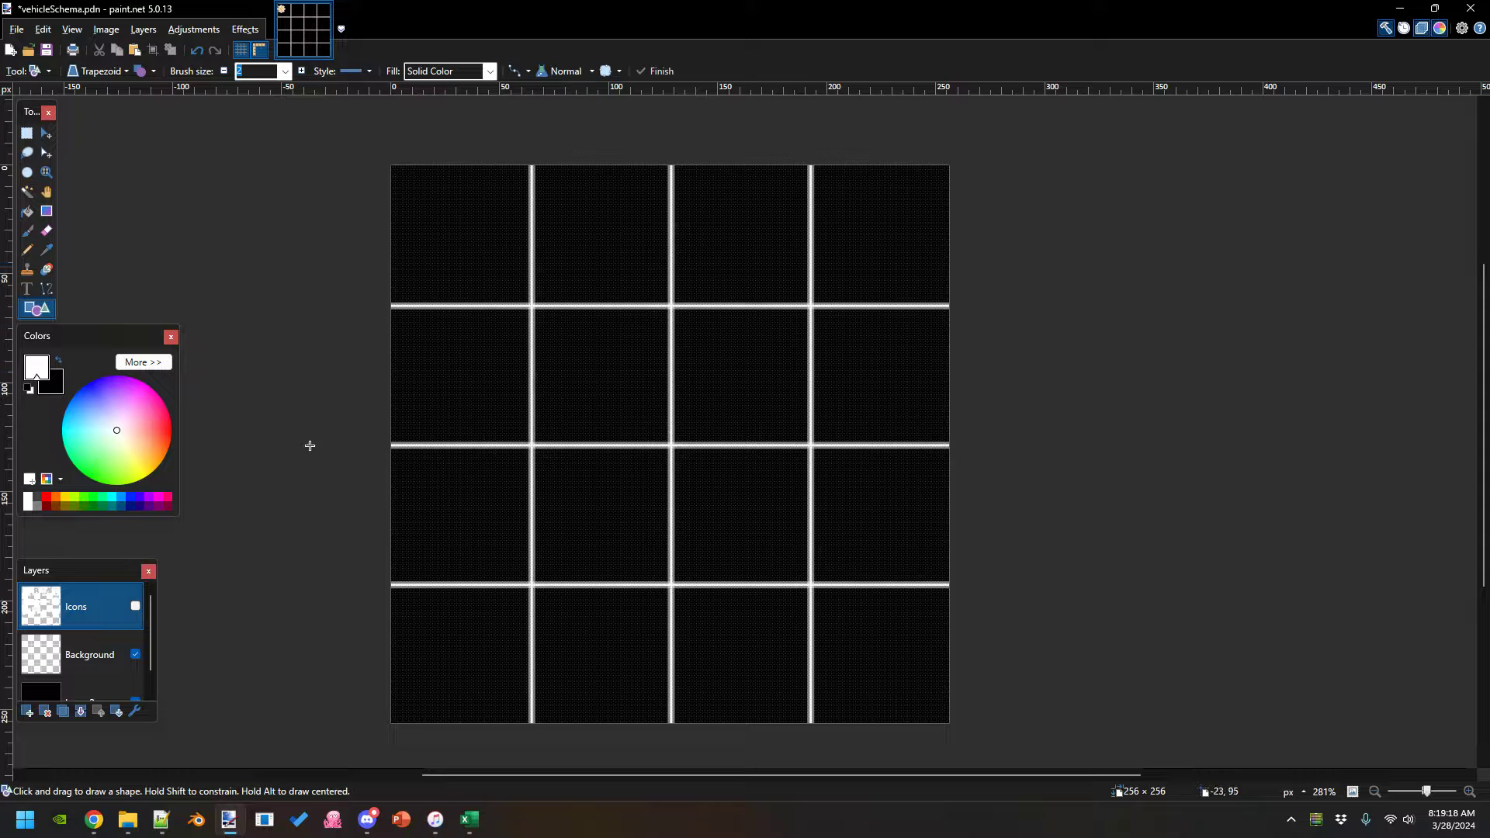
{"action": "left_click", "coordinate": [135, 608]}
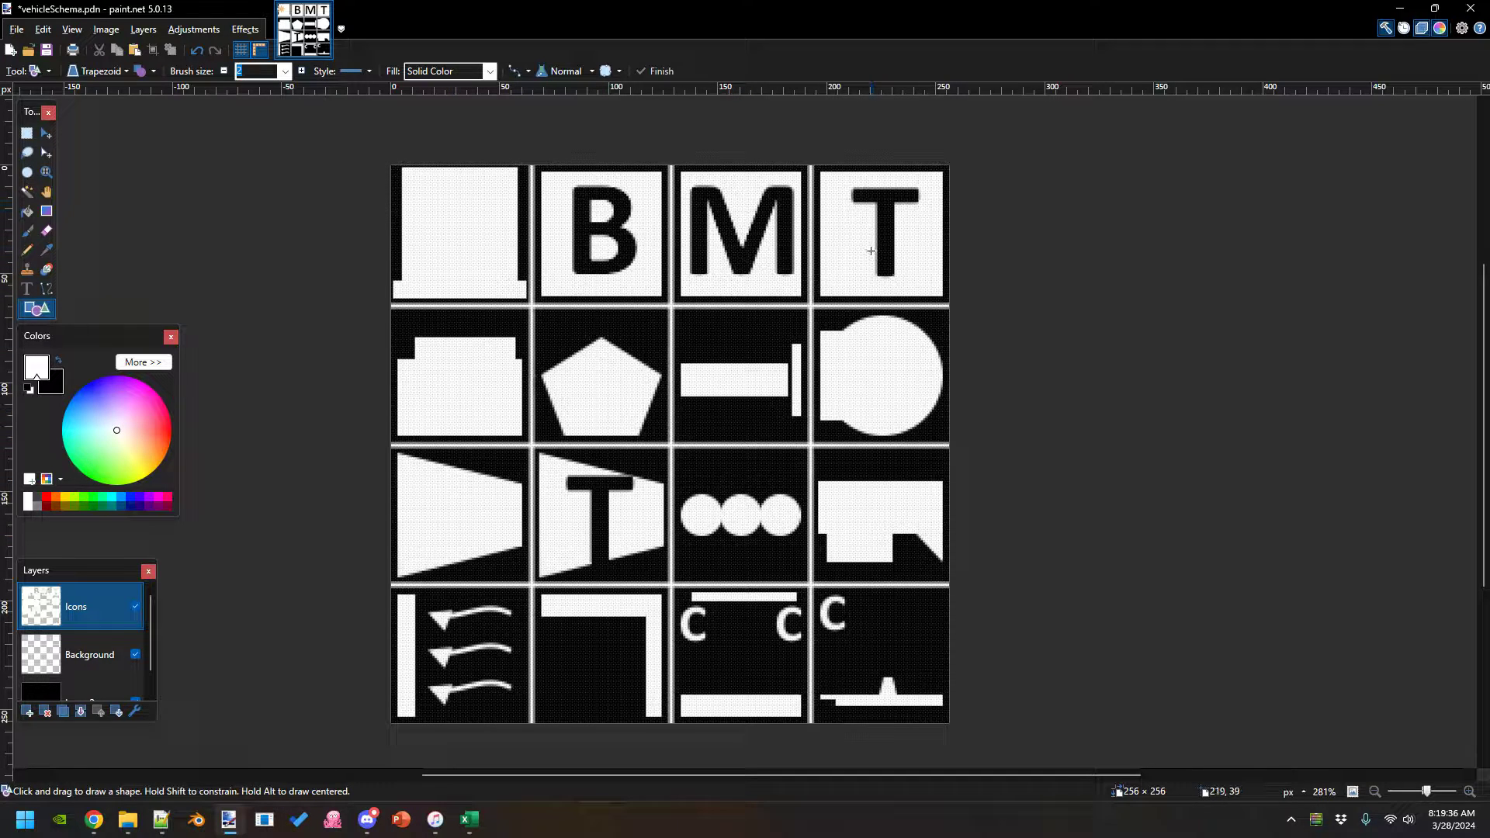
- Hide the Background grid and the black fill layer, keeping only Icons visible, and check the files in the hud folder
{"action": "left_click", "coordinate": [135, 654]}
{"action": "left_click", "coordinate": [135, 689]}
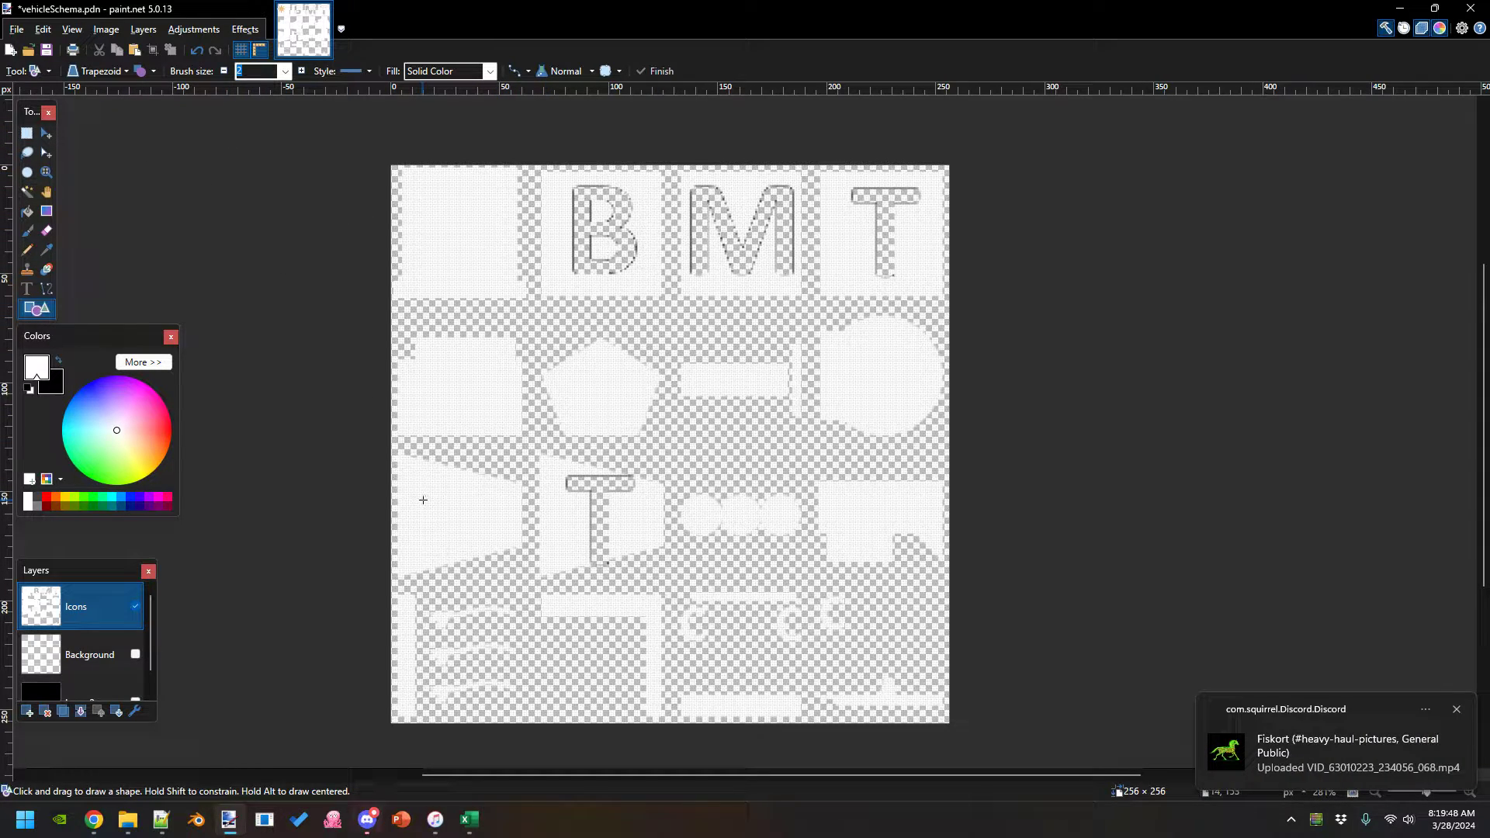
{"action": "left_click", "coordinate": [128, 820]}
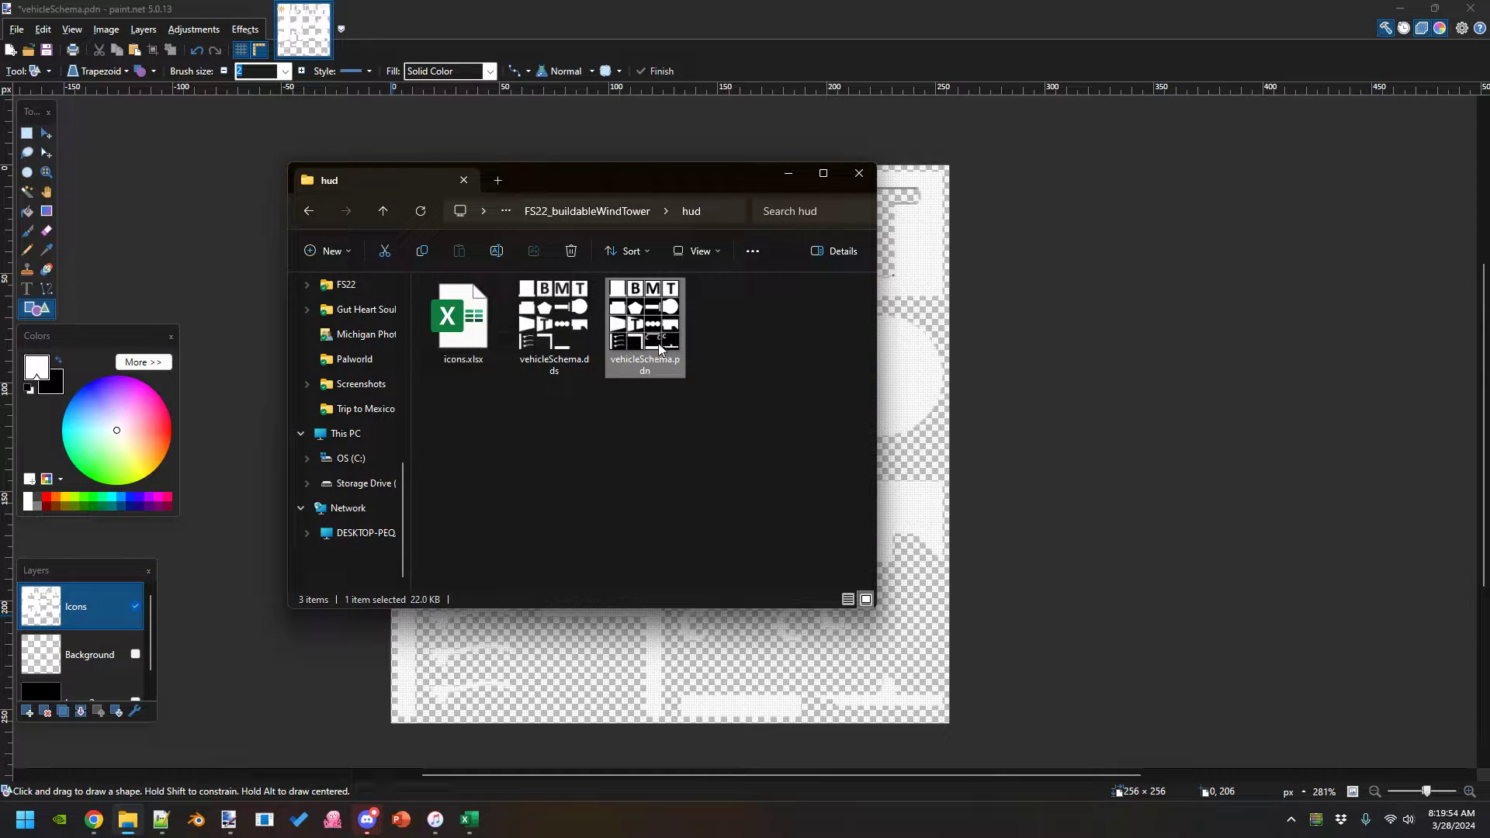
{"action": "left_click", "coordinate": [547, 29]}
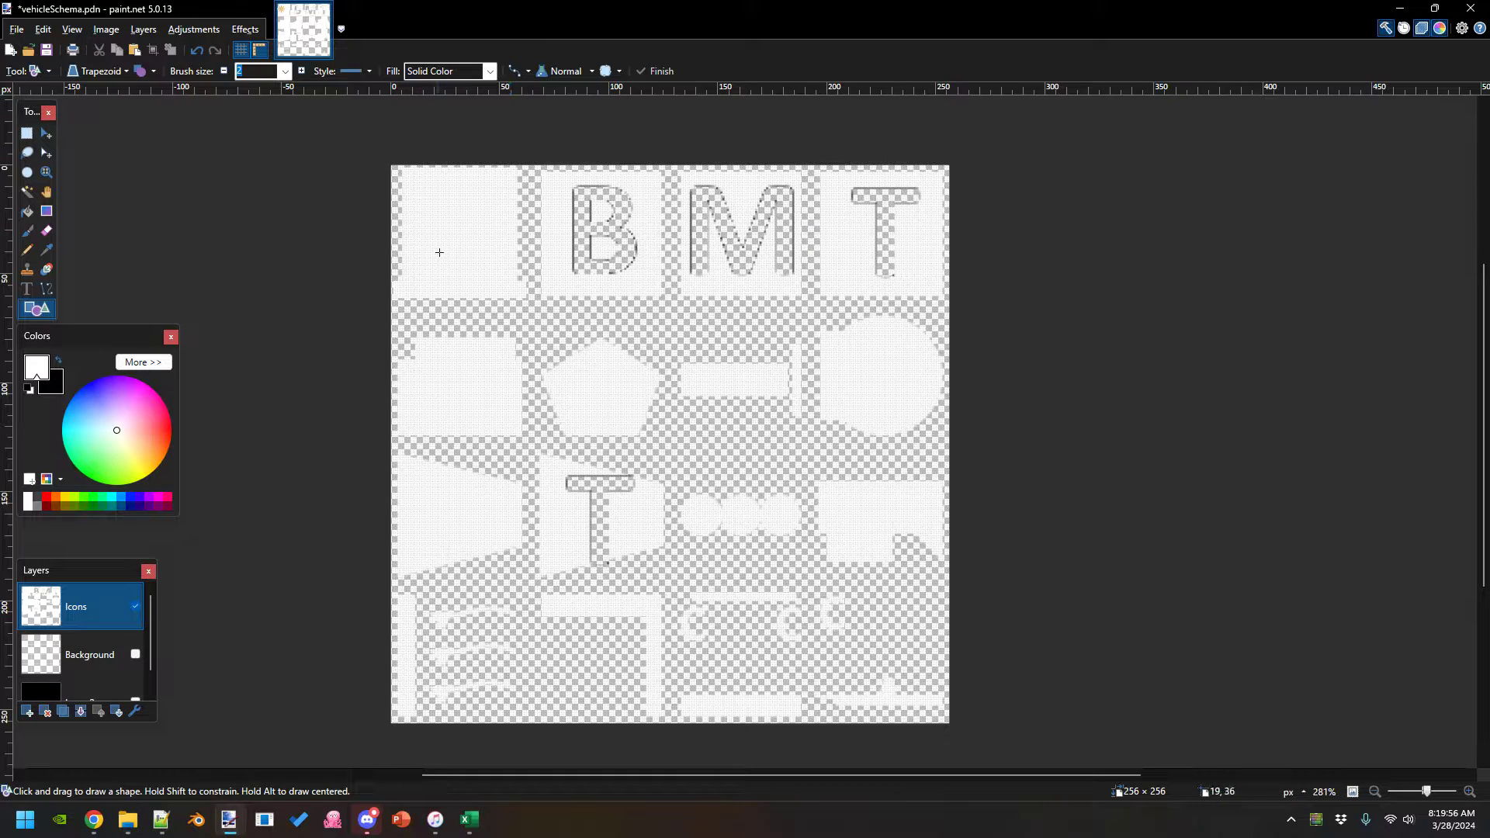
- Save the image as vehicleSchema.dds in DirectDraw Surface format with BC3 (Linear, DXT5), overwriting the existing file and flattening the layers
{"action": "left_click", "coordinate": [17, 31]}
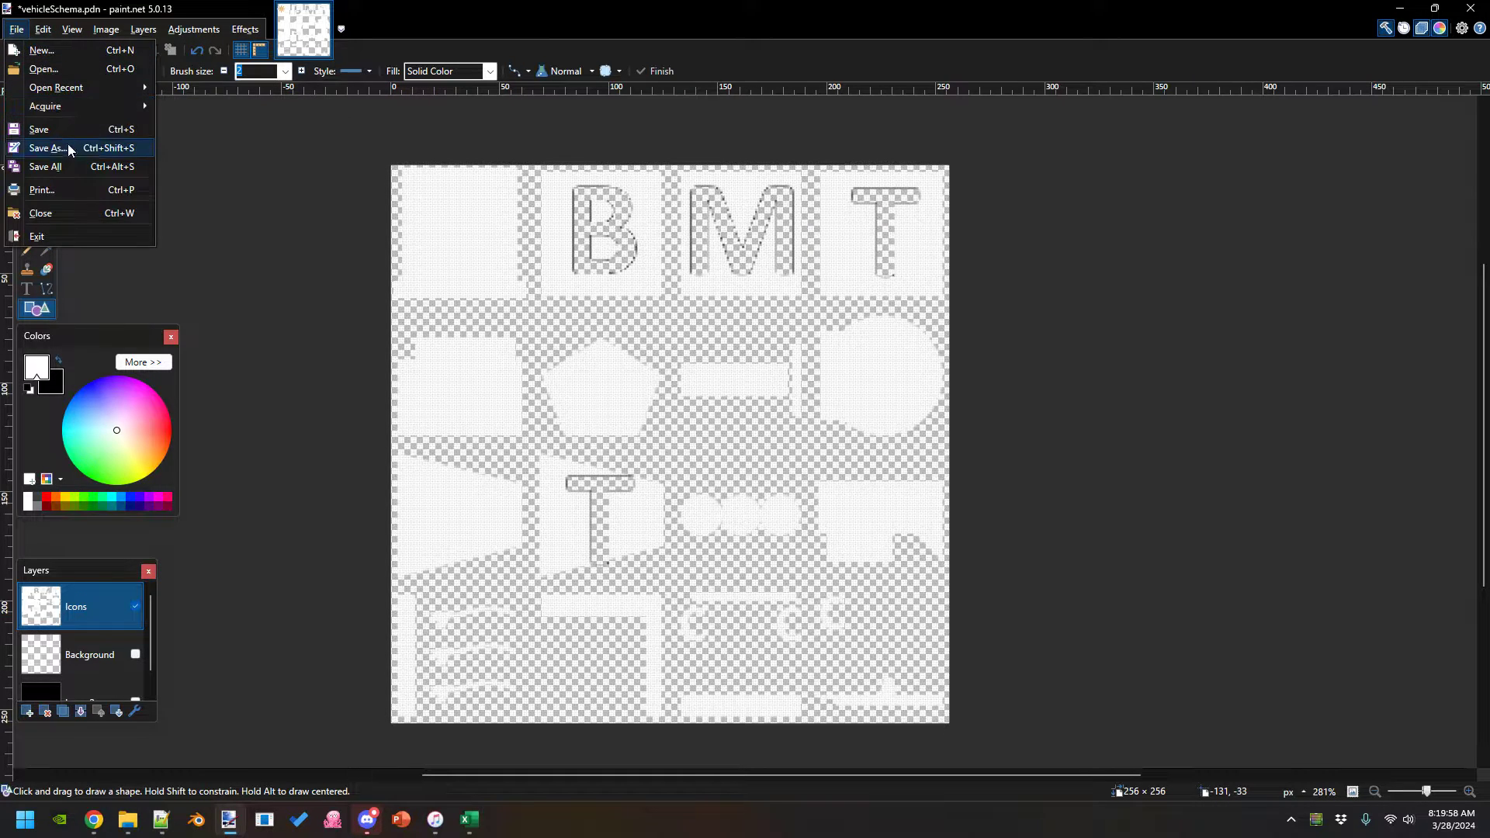
{"action": "left_click", "coordinate": [48, 148]}
{"action": "left_click", "coordinate": [309, 364]}
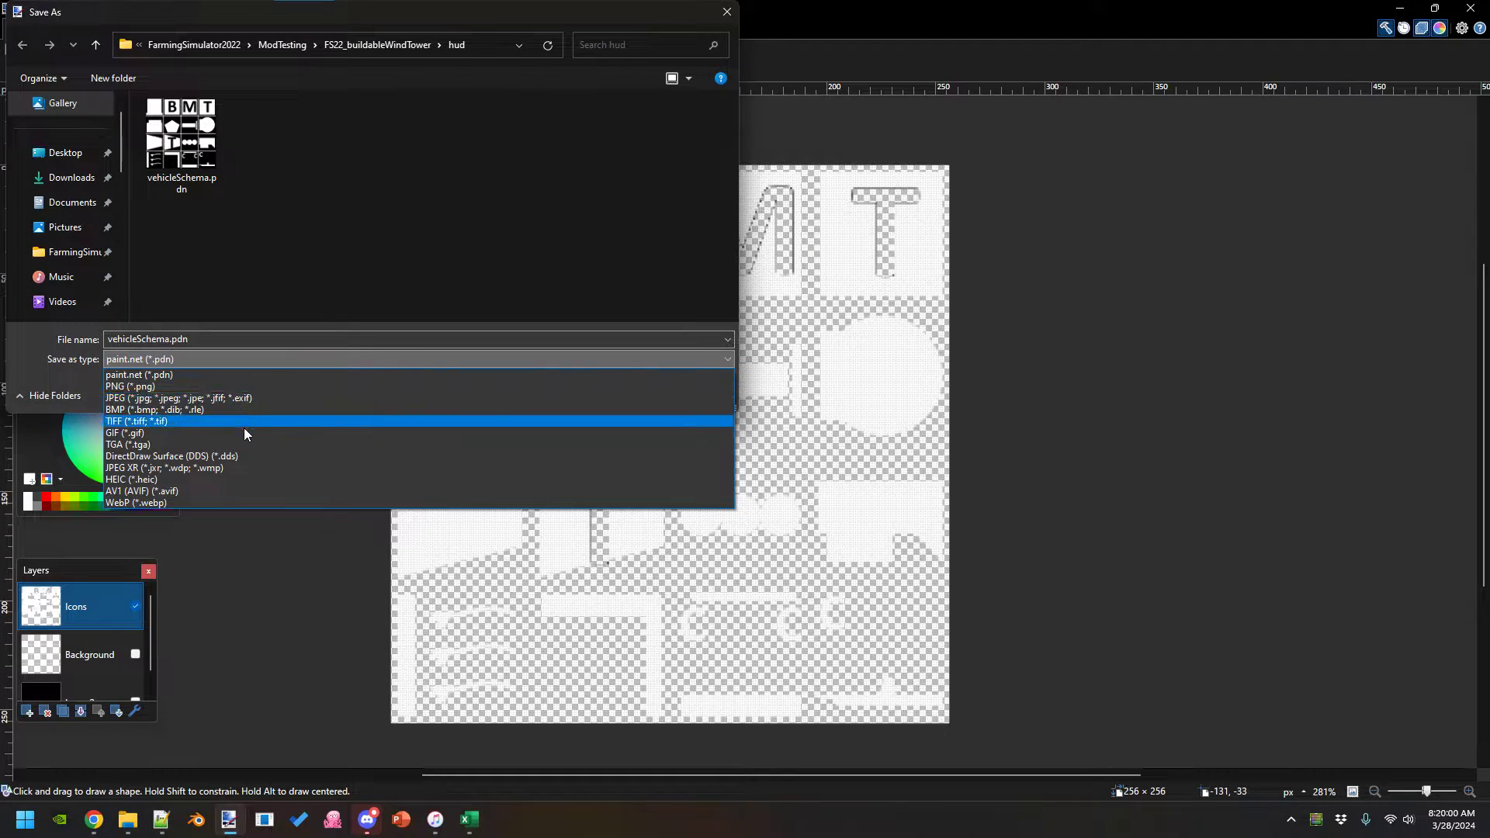
{"action": "left_click", "coordinate": [235, 451]}
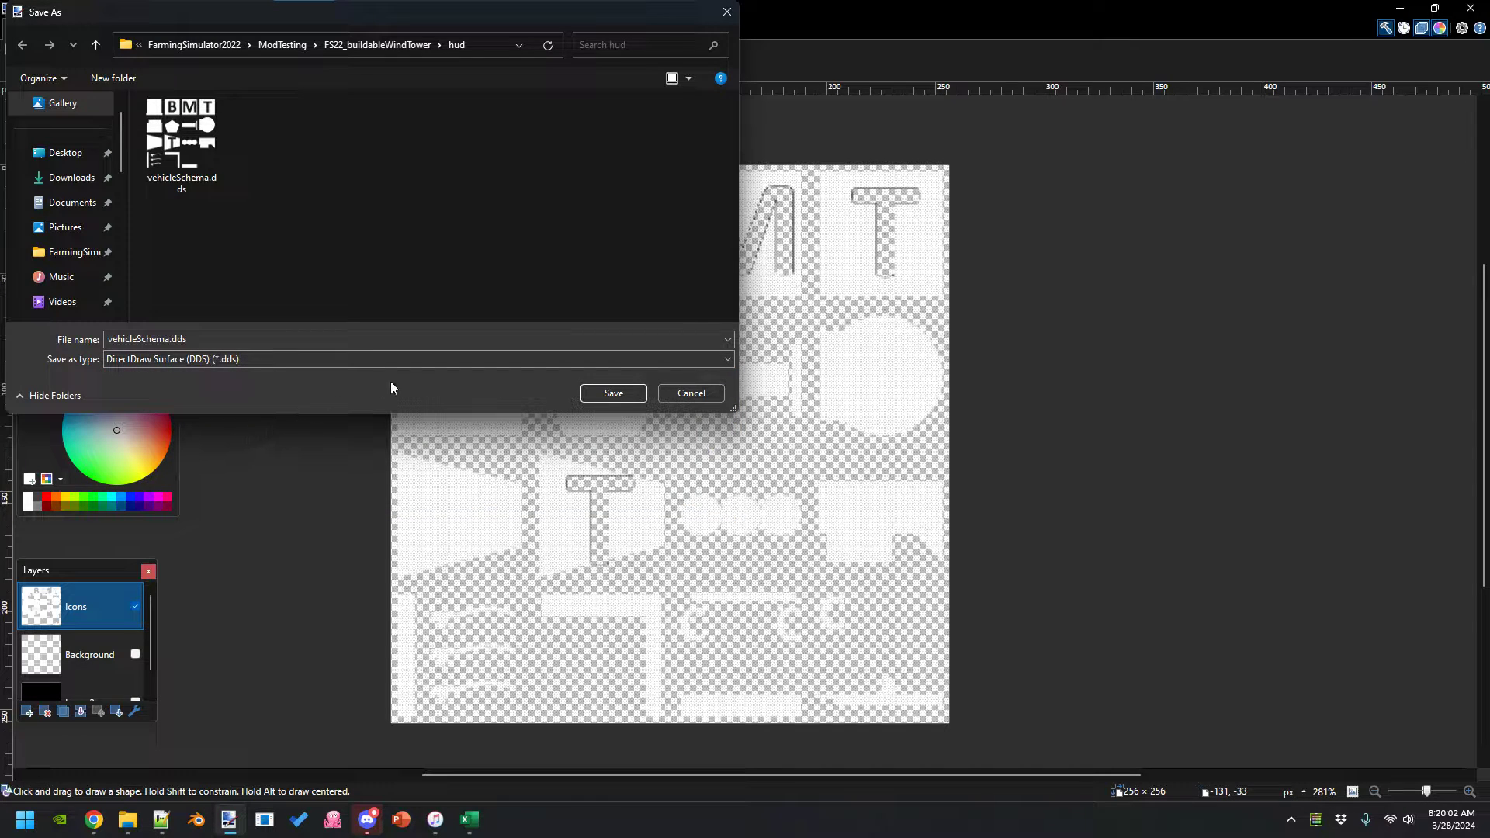
{"action": "left_click", "coordinate": [614, 393]}
{"action": "left_click", "coordinate": [773, 405]}
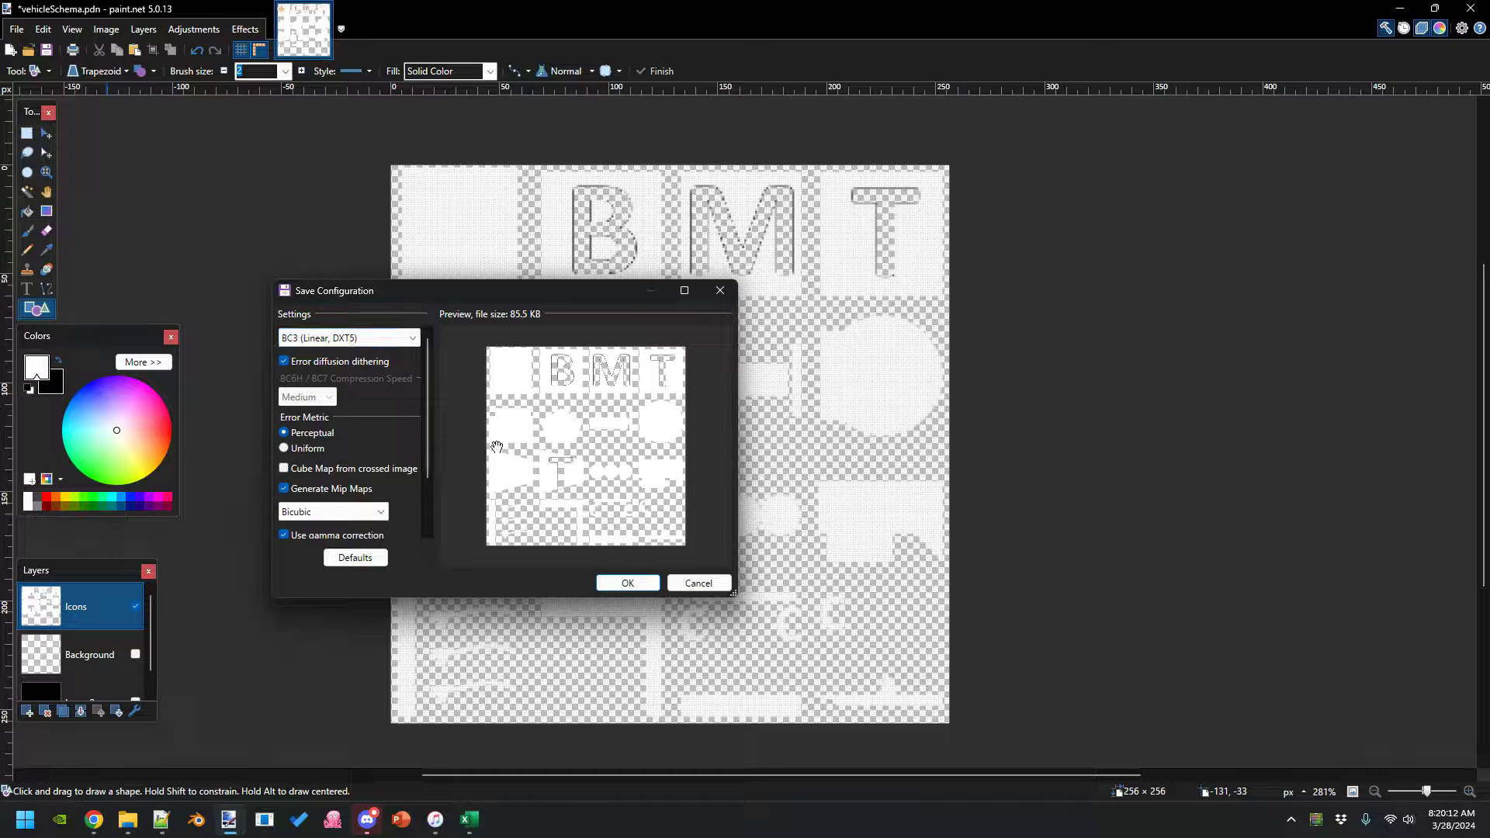
{"action": "left_click", "coordinate": [627, 583]}
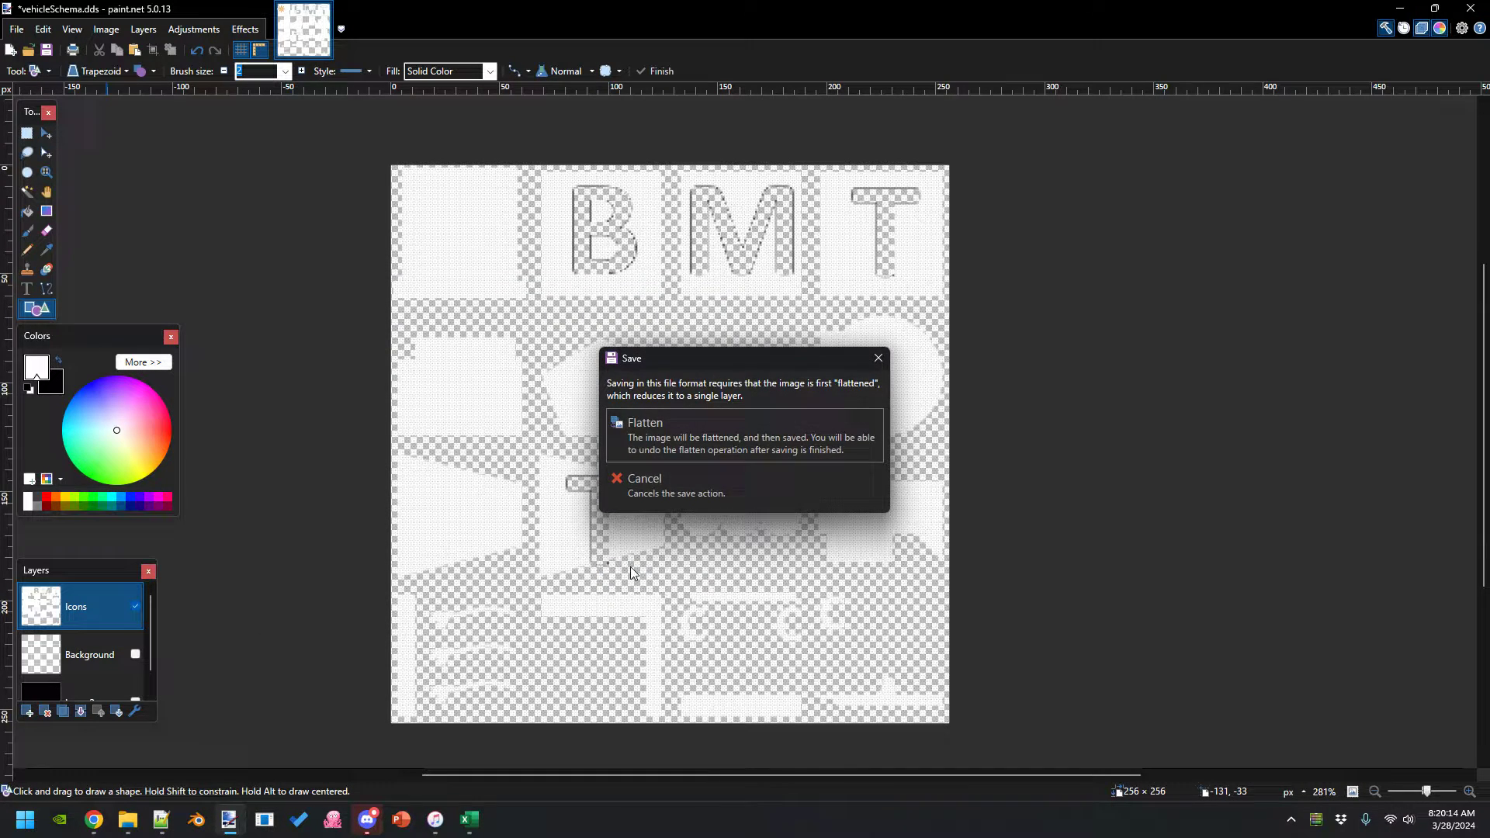
{"action": "left_click", "coordinate": [692, 443]}
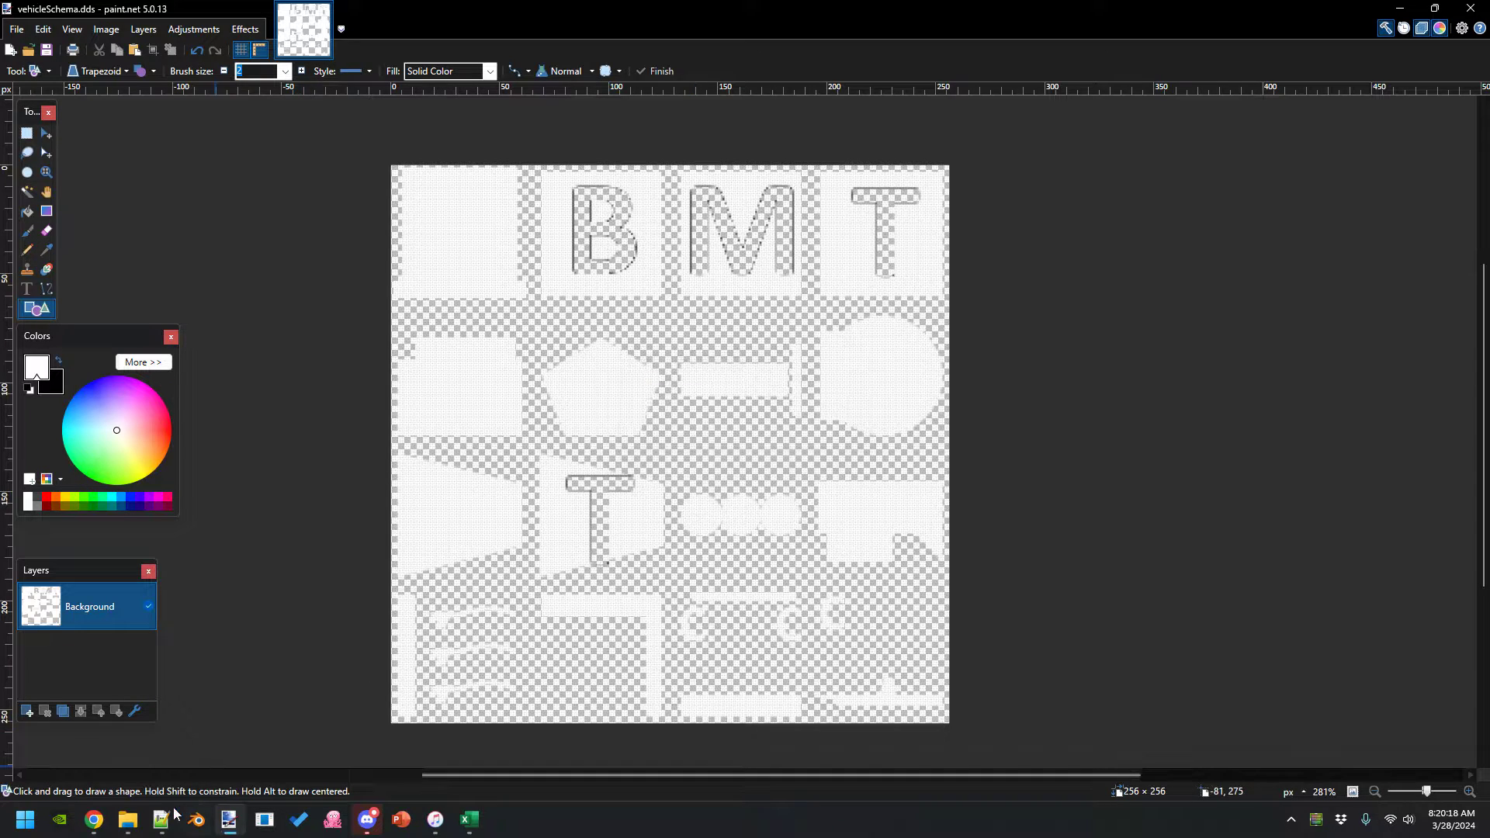
- Close the flattened DDS image and reopen the layered vehicleSchema.pdn from the hud folder
{"action": "left_click", "coordinate": [128, 820]}
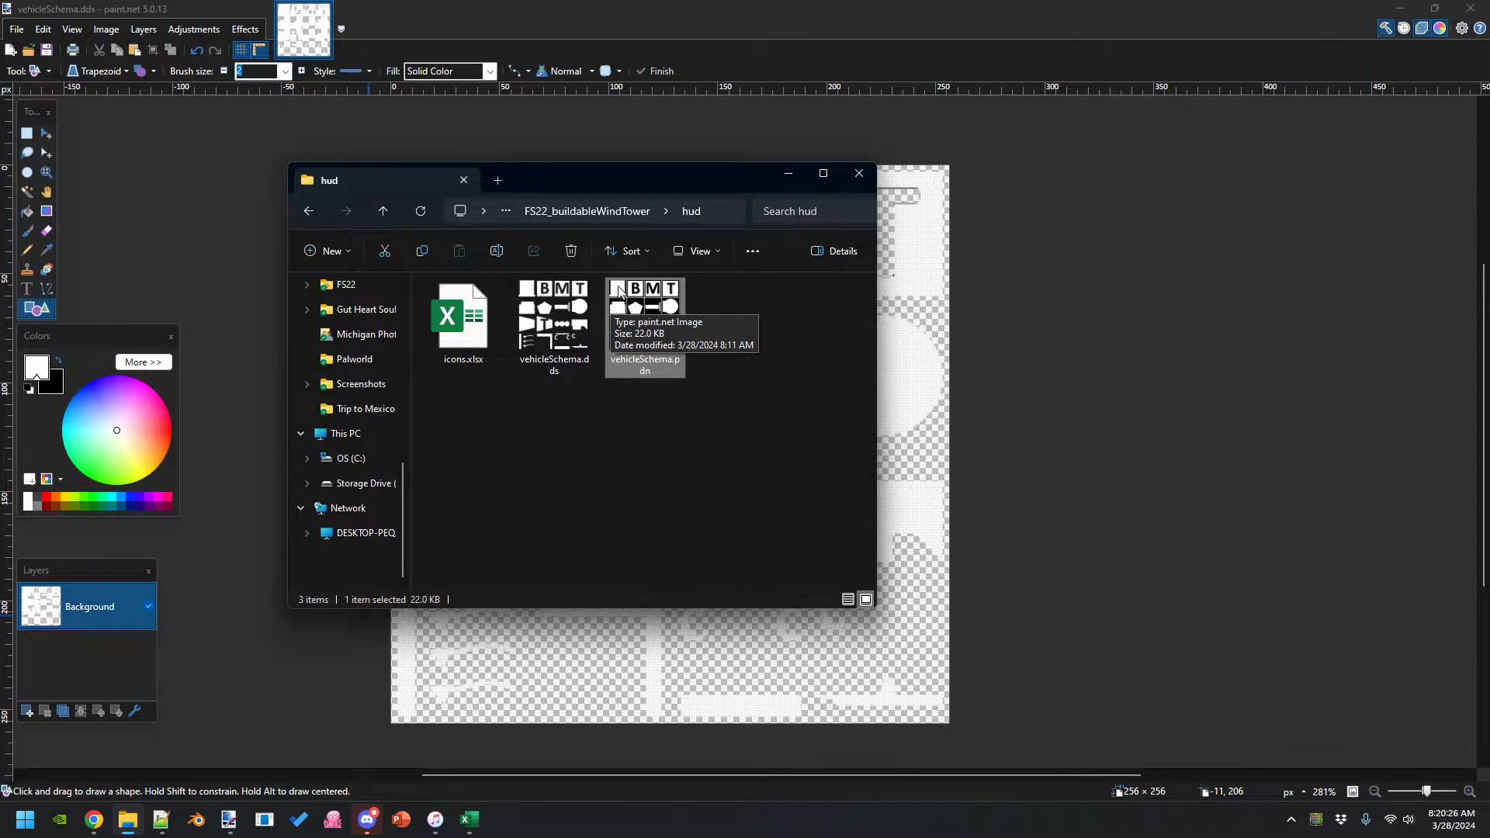
{"action": "left_click", "coordinate": [725, 28]}
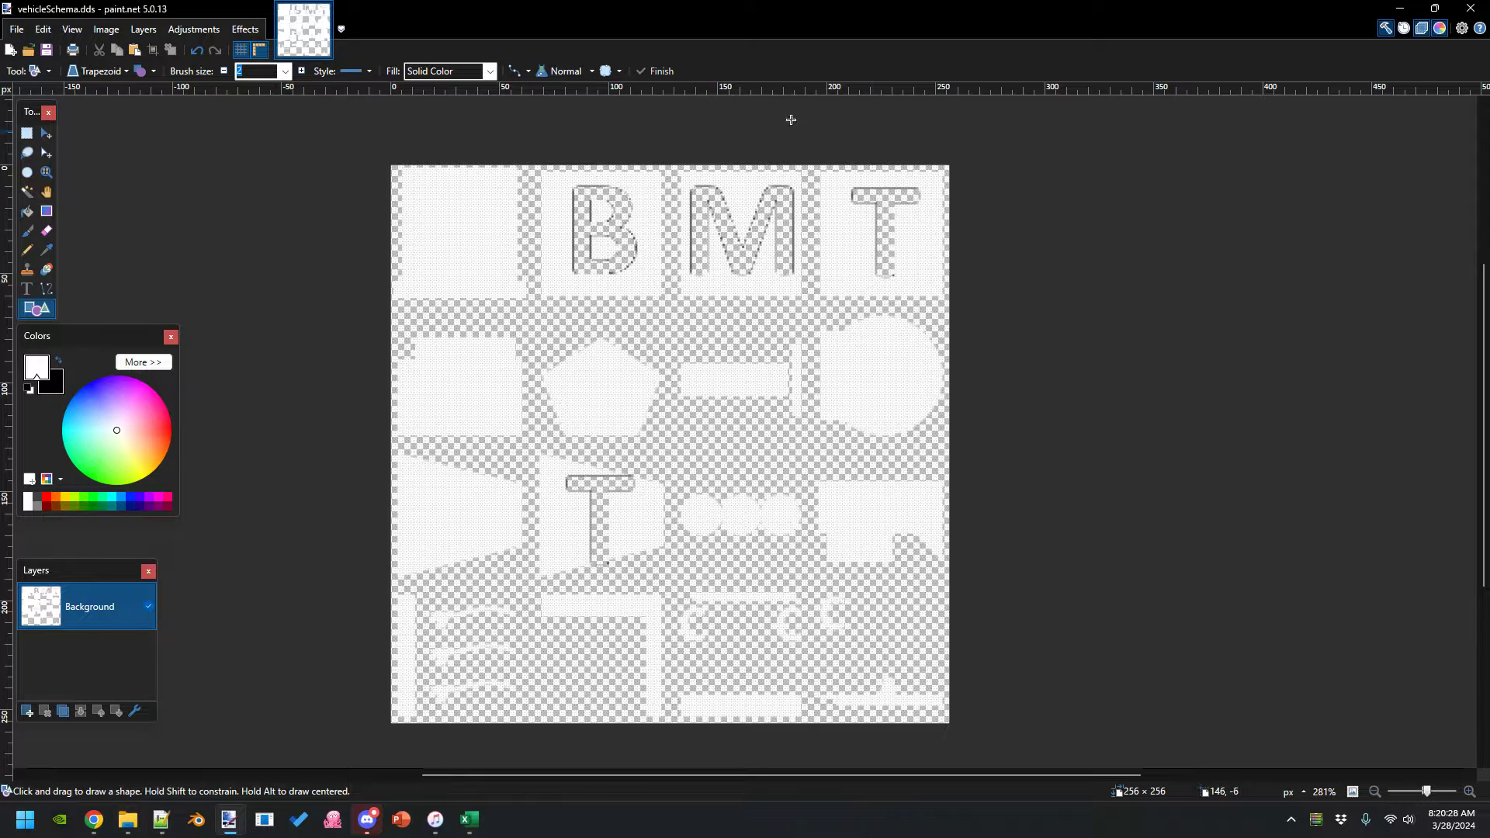
{"action": "left_click", "coordinate": [324, 10]}
{"action": "left_click", "coordinate": [129, 818]}
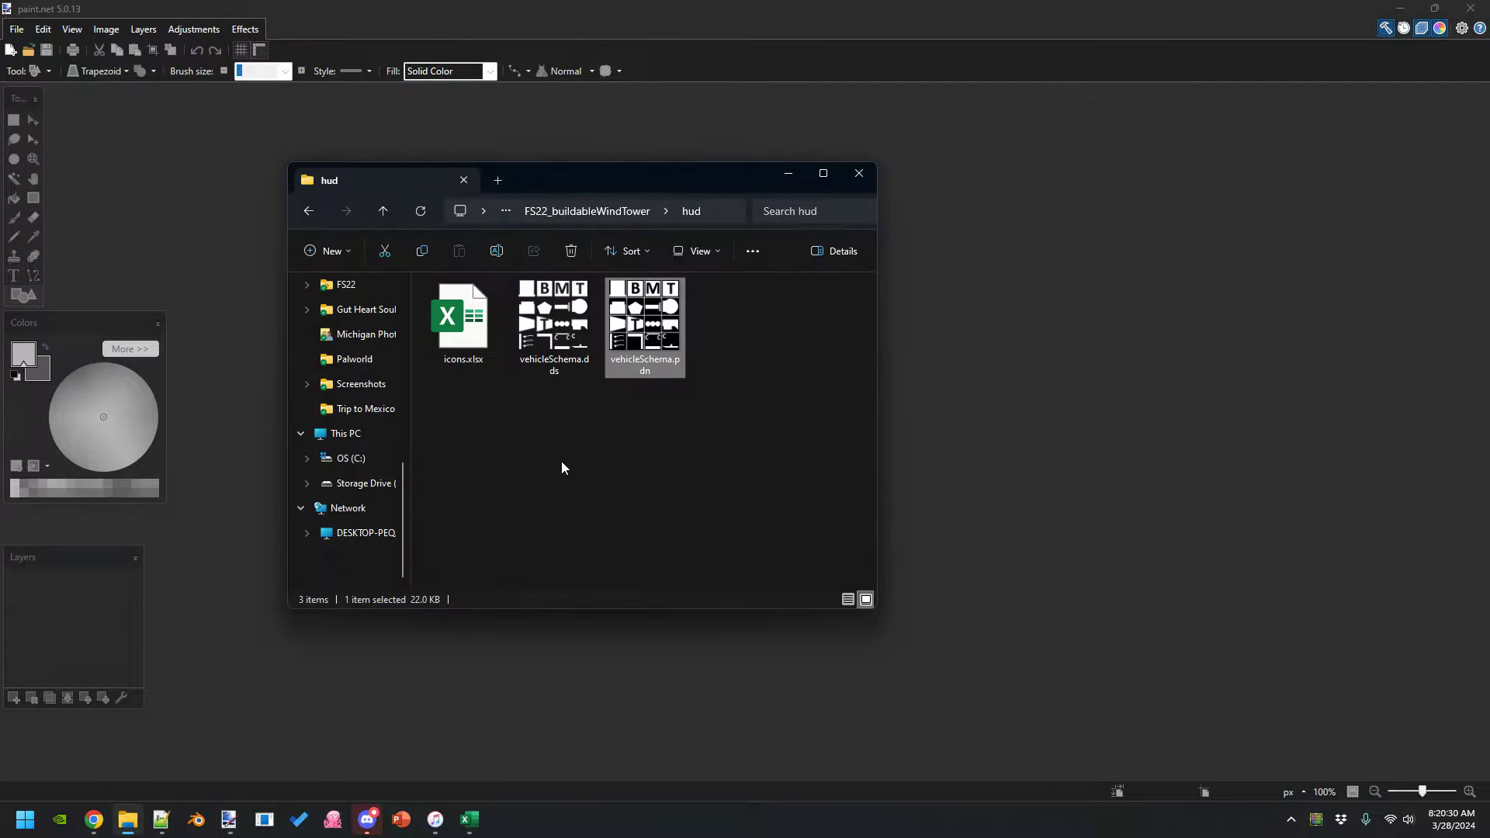
{"action": "double_click", "coordinate": [675, 332]}
- Examine the ground base icon's cell and its boundaries on the pixel grid up close, dismissing the Discord notification
{"action": "scroll", "coordinate": [670, 328], "scroll_direction": "up", "scroll_amount": 3}
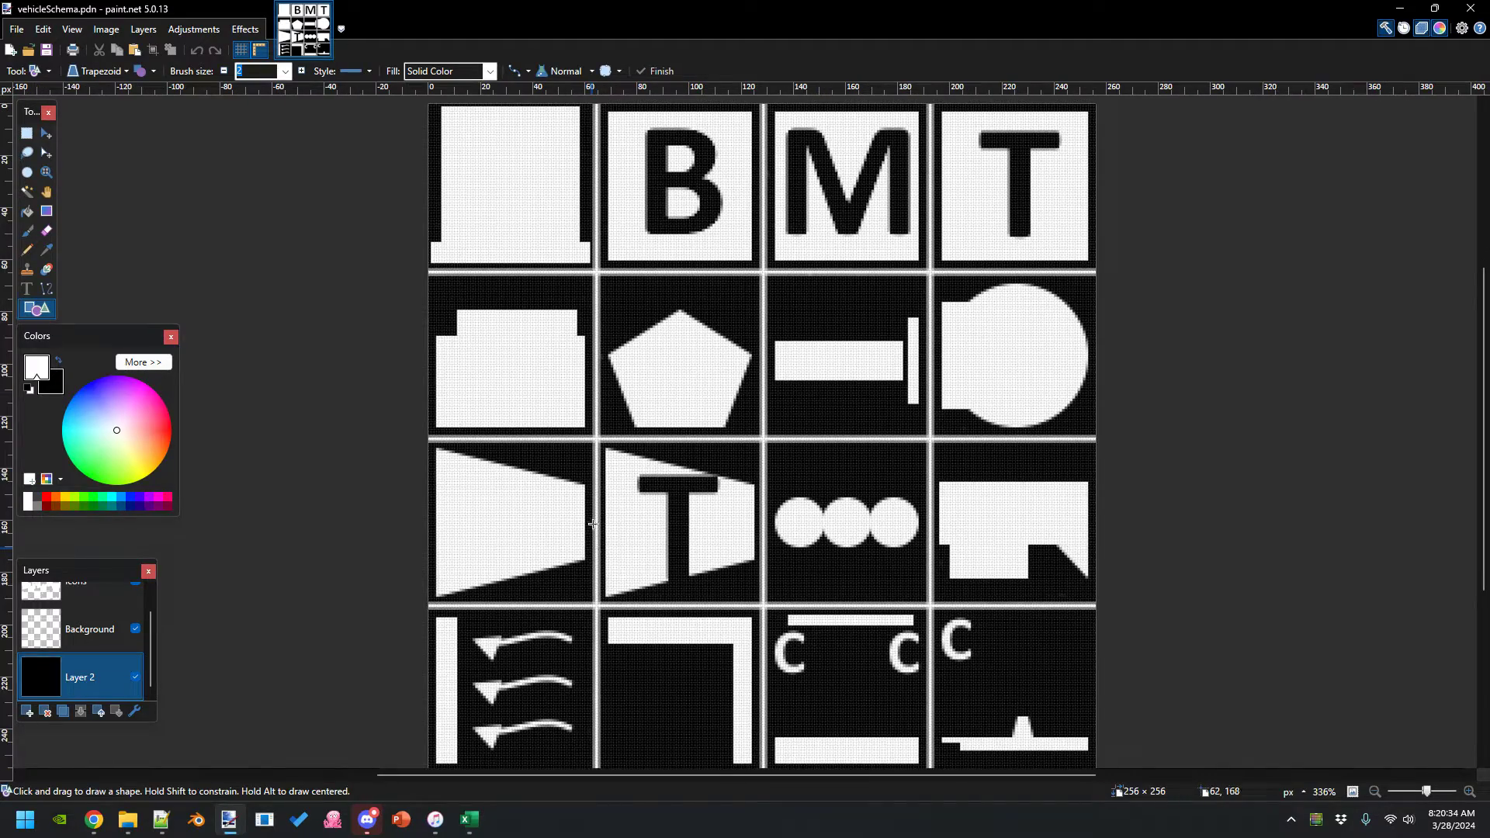
{"action": "scroll", "coordinate": [430, 195], "scroll_direction": "up", "scroll_amount": 4}
{"action": "scroll", "coordinate": [489, 293], "scroll_direction": "up", "scroll_amount": 3}
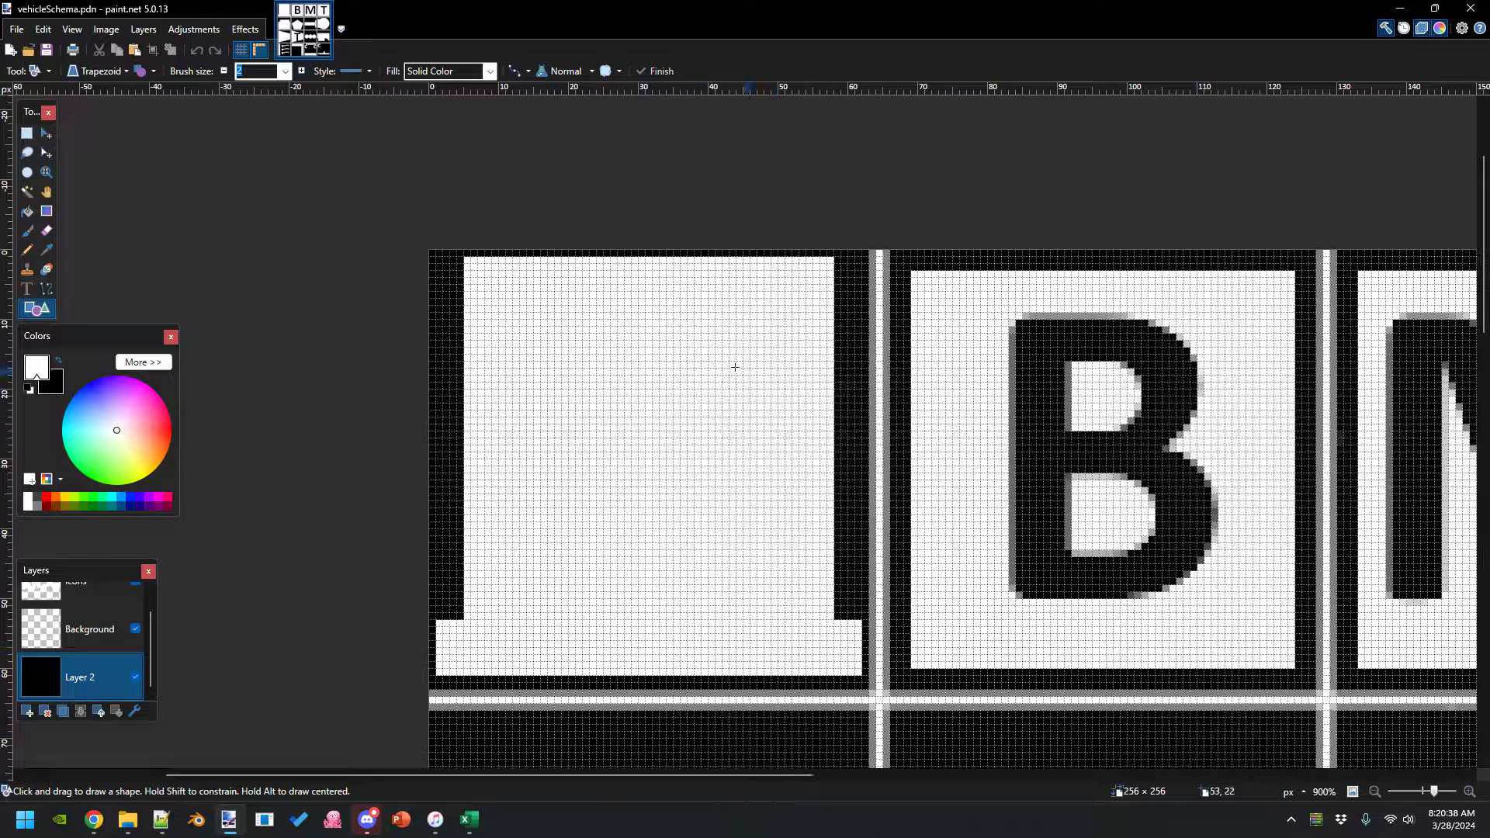
{"action": "scroll", "coordinate": [432, 693], "scroll_direction": "up", "scroll_amount": 2}
{"action": "scroll", "coordinate": [433, 694], "scroll_direction": "up", "scroll_amount": 1}
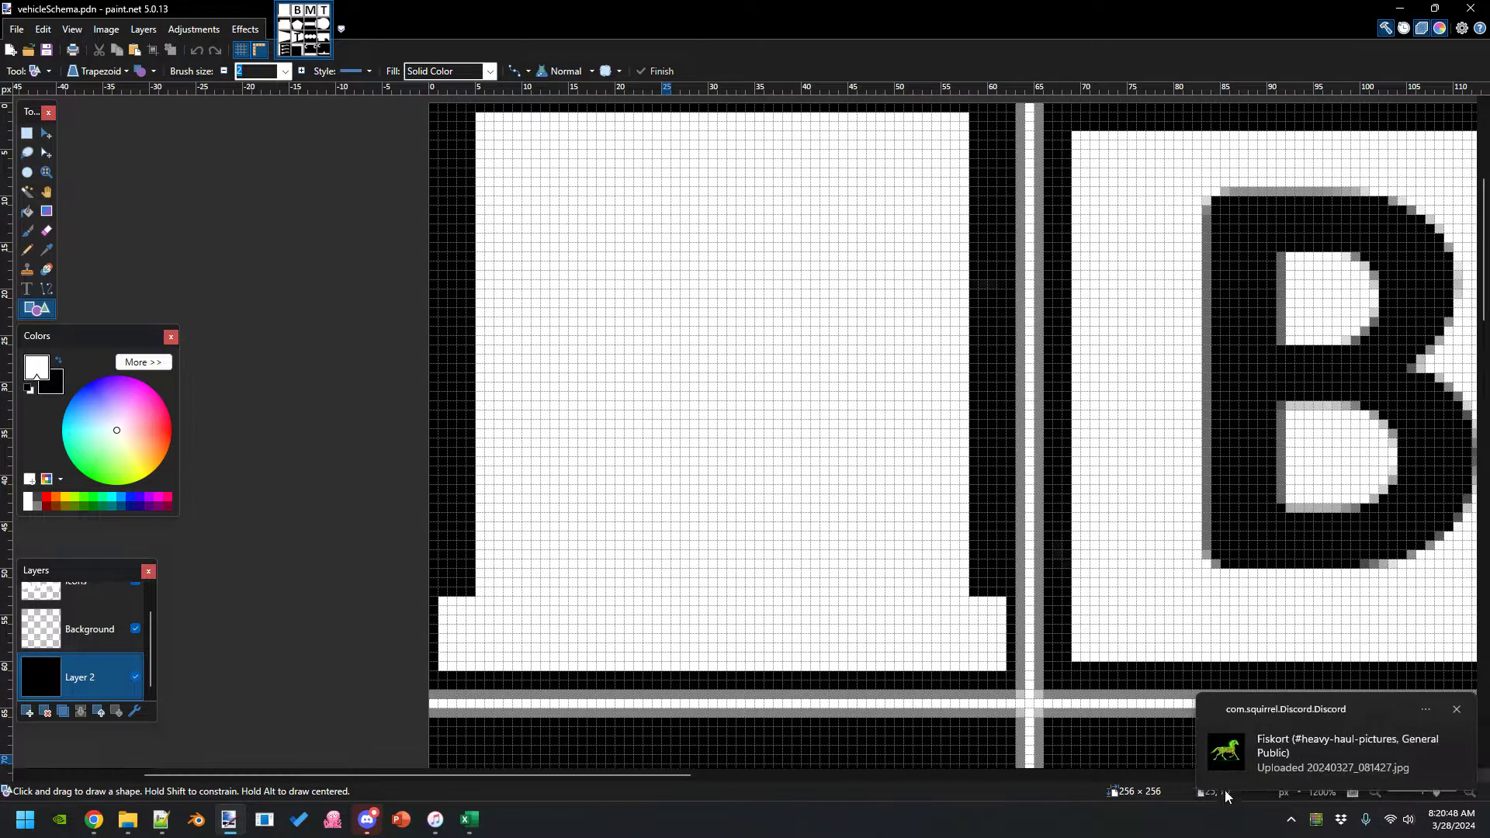
{"action": "left_click", "coordinate": [1457, 710]}
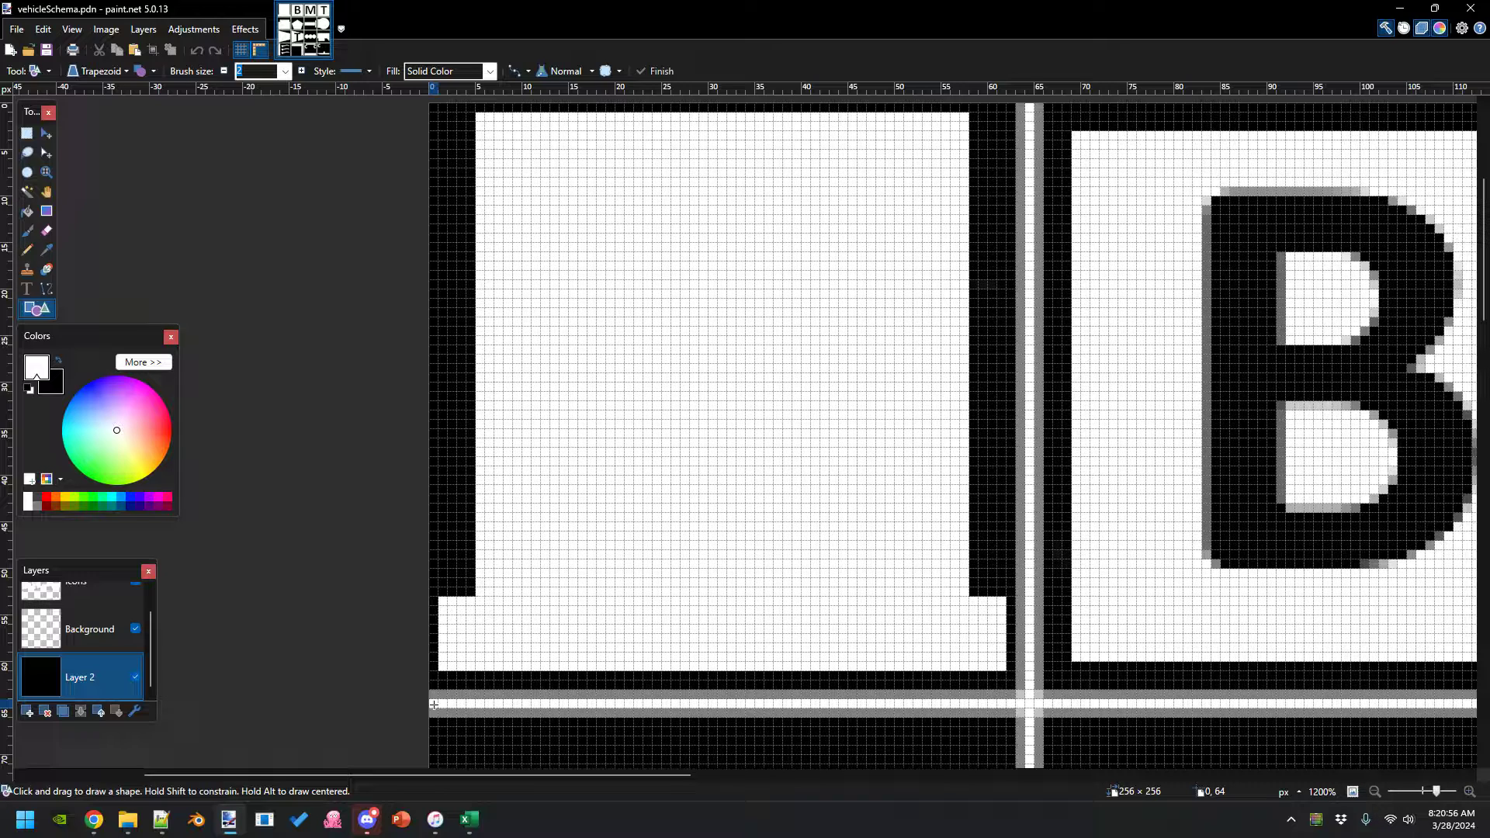
- Bring up icons.xlsx in Excel beside modDesc.xml in Notepad++ and find the vehicleSchemaOverlays section
{"action": "left_click", "coordinate": [468, 819]}
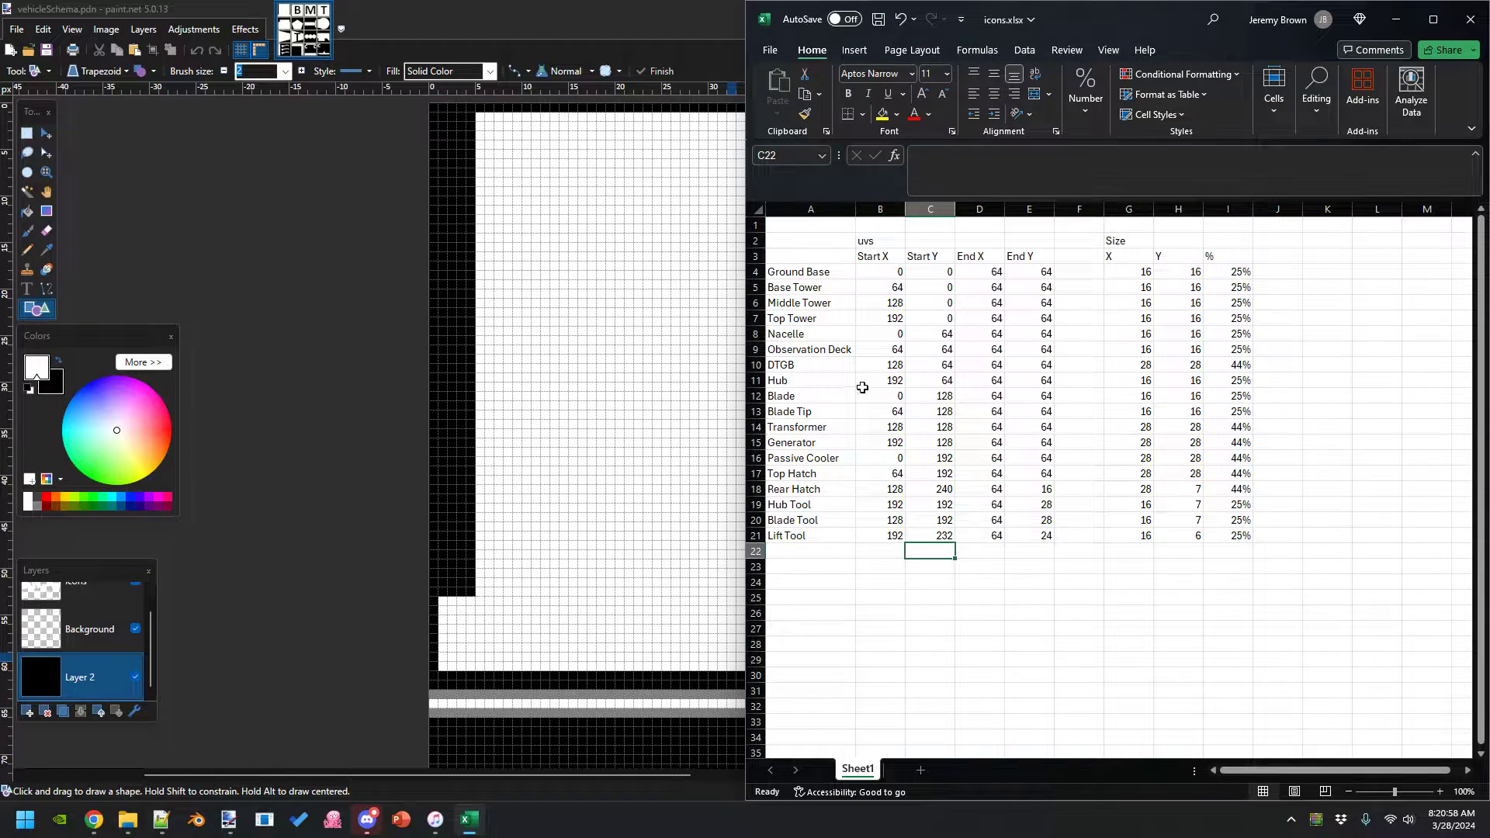
{"action": "left_click", "coordinate": [161, 820]}
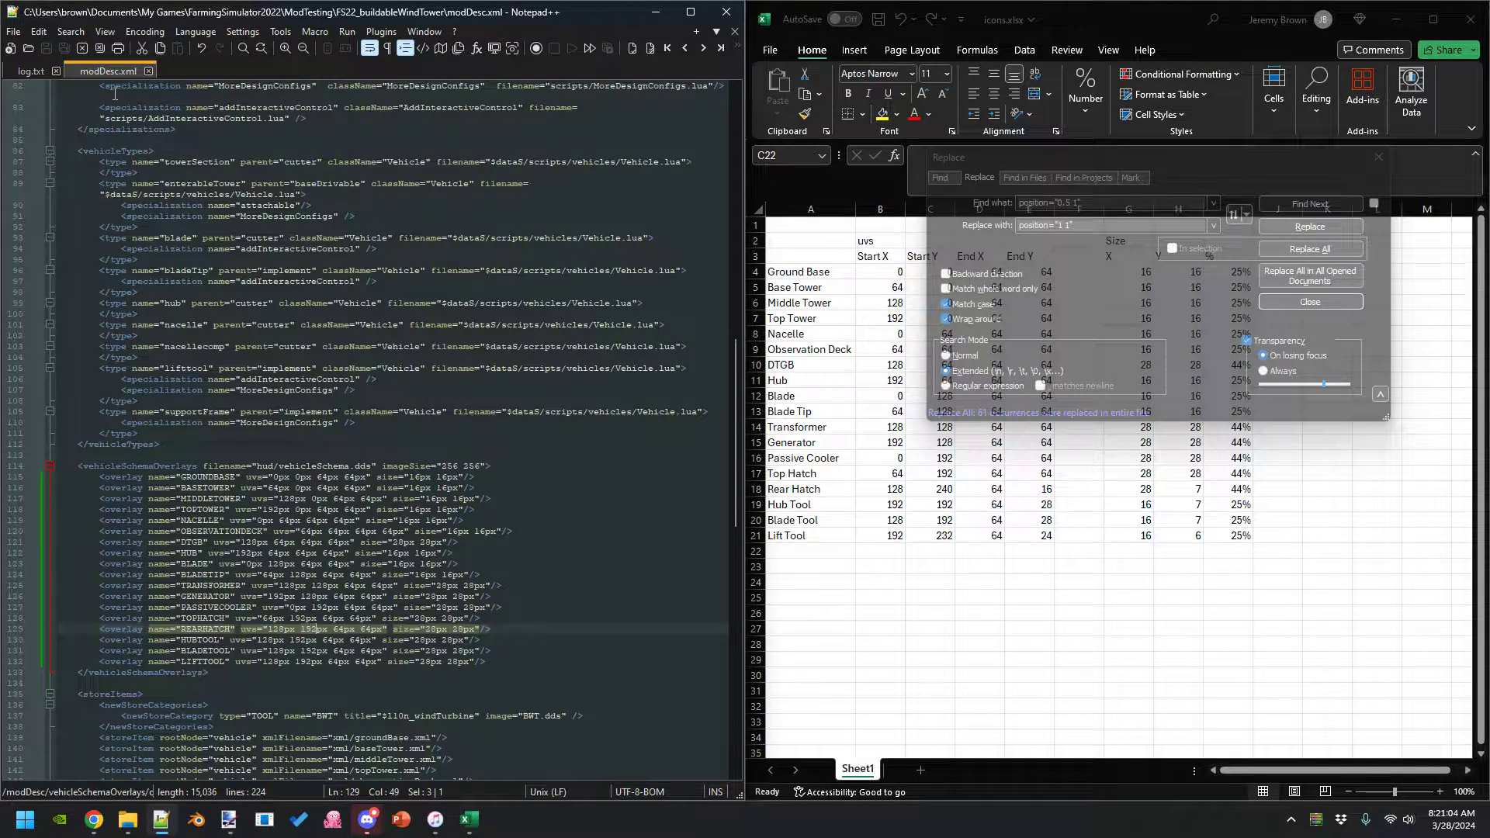
{"action": "scroll", "coordinate": [257, 395], "scroll_direction": "up", "scroll_amount": 20}
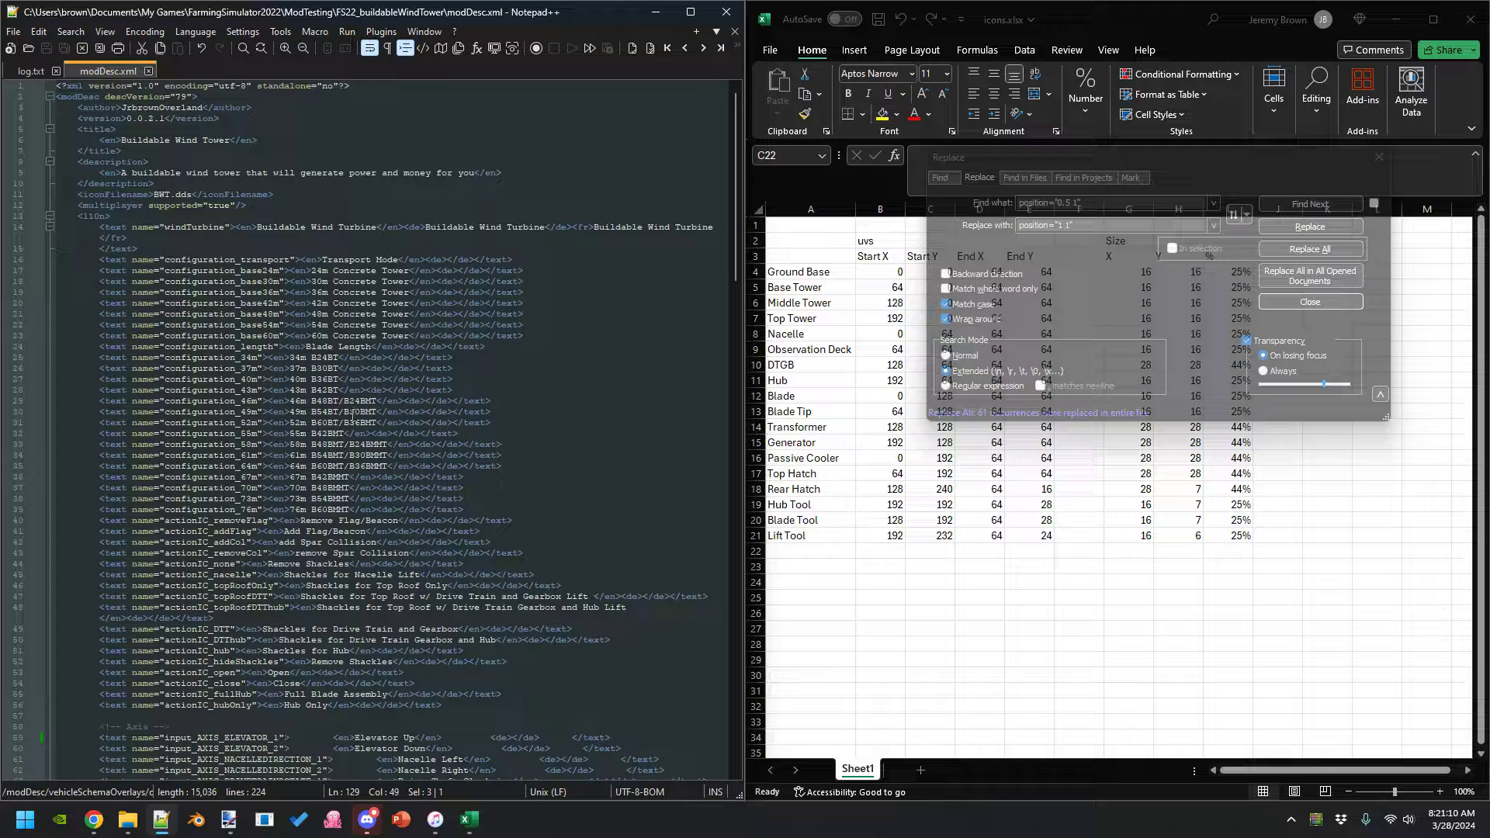
{"action": "scroll", "coordinate": [370, 449], "scroll_direction": "down", "scroll_amount": 20}
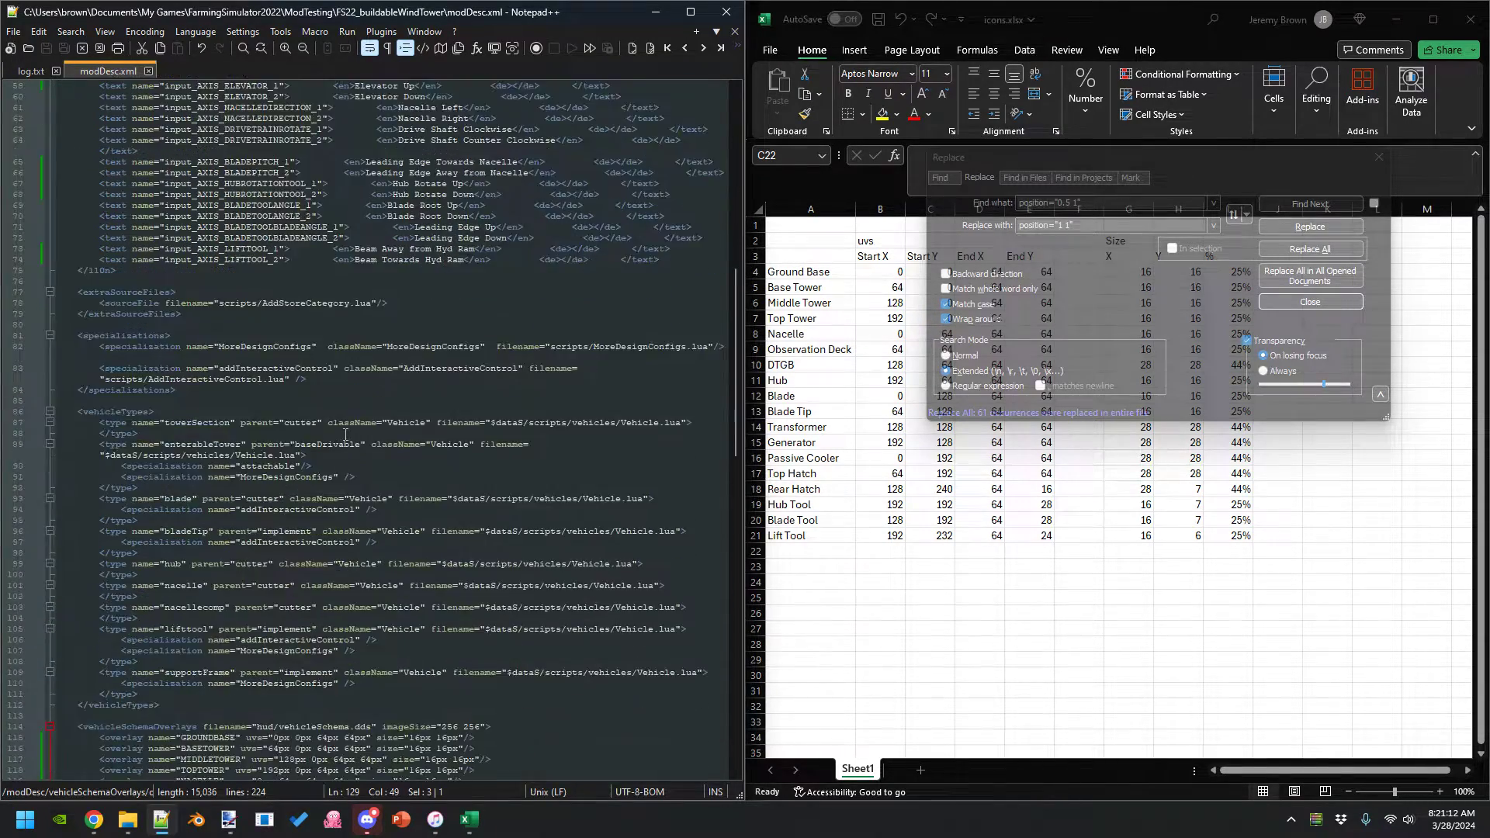
{"action": "scroll", "coordinate": [346, 434], "scroll_direction": "down", "scroll_amount": 7}
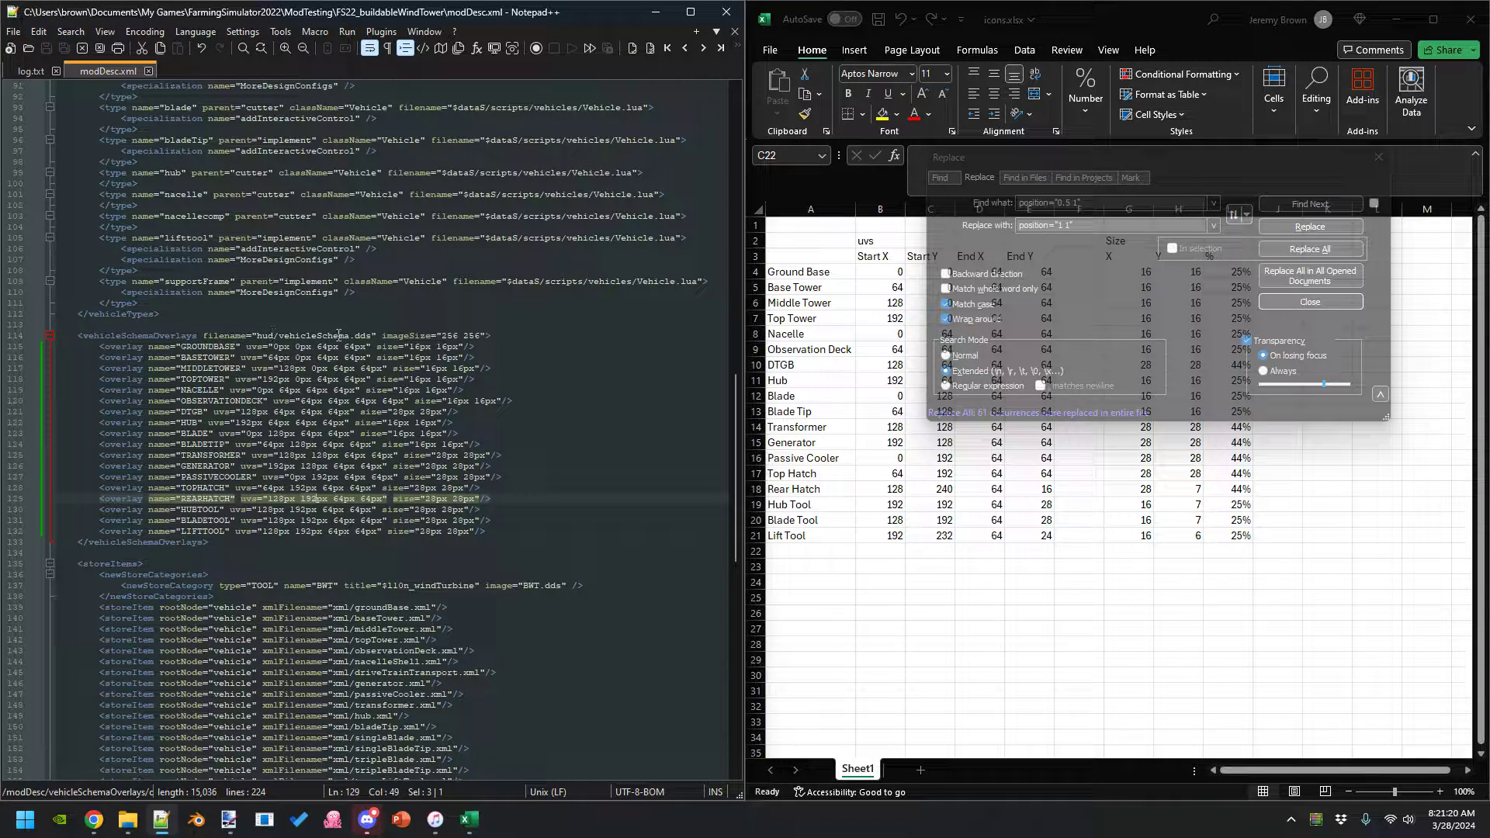
- Examine the GROUNDBASE to TOPTOWER overlay entries and the start of the GROUNDBASE uvs value
{"action": "left_click_drag", "start_coordinate": [481, 343], "coordinate": [506, 376]}
{"action": "left_click", "coordinate": [490, 350]}
{"action": "left_click", "coordinate": [505, 360]}
{"action": "left_click", "coordinate": [506, 370]}
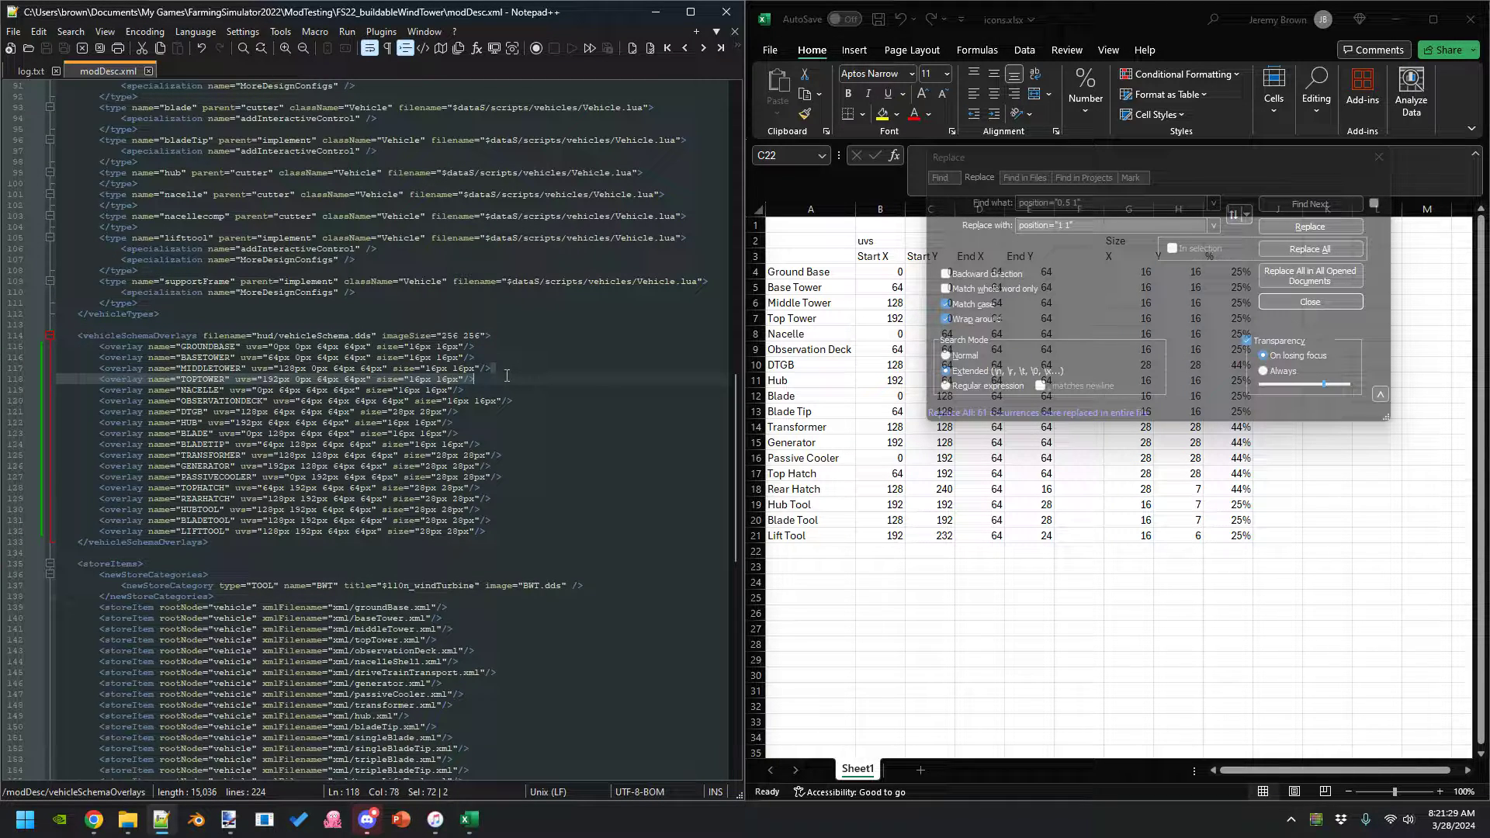
{"action": "left_click", "coordinate": [276, 348]}
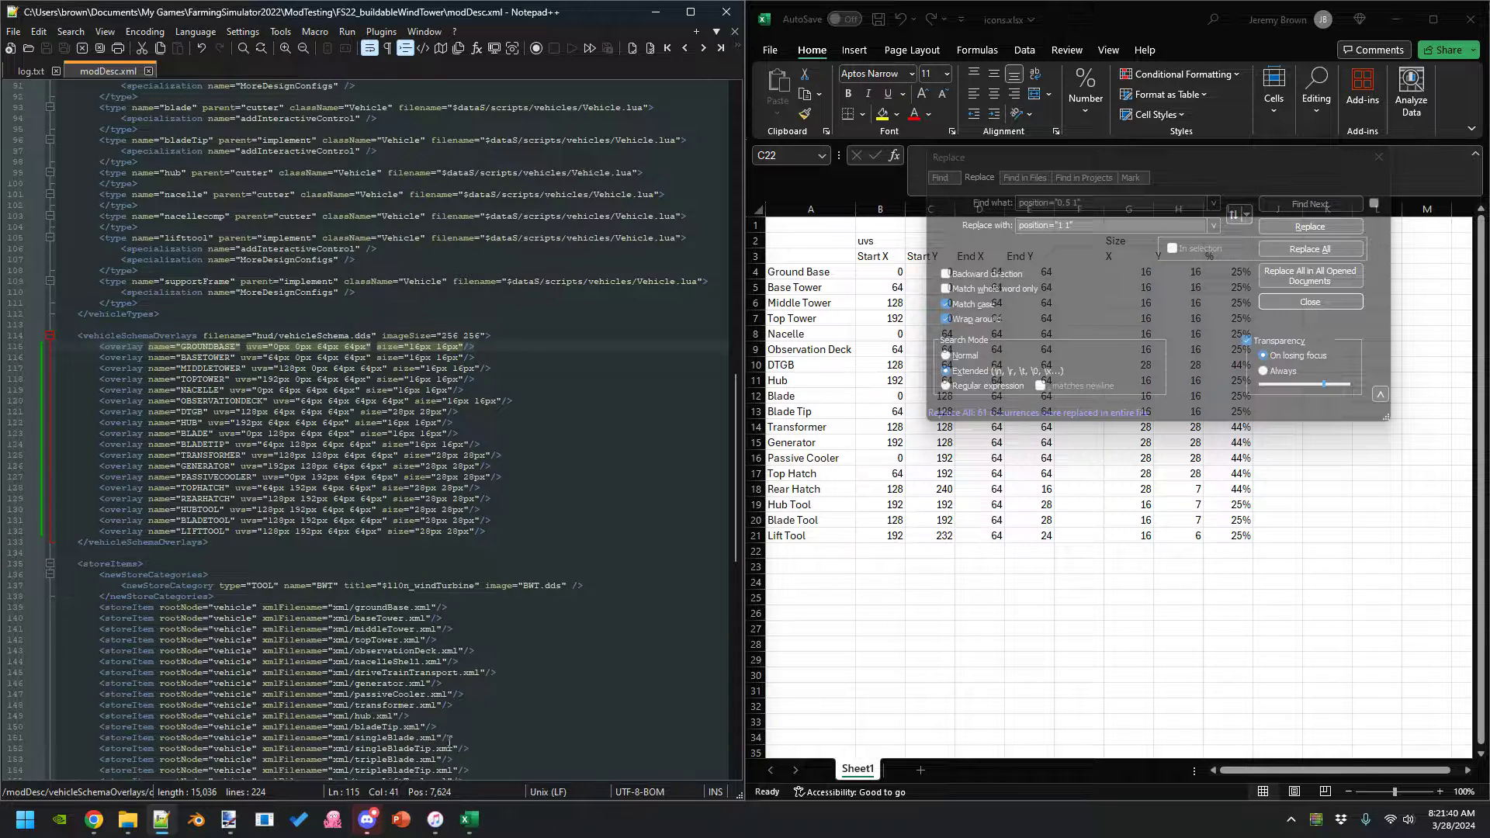
- Switch to paint.net to check the ground base icon's origin corner, and return to modDesc.xml beside icons.xlsx
{"action": "left_click", "coordinate": [228, 821]}
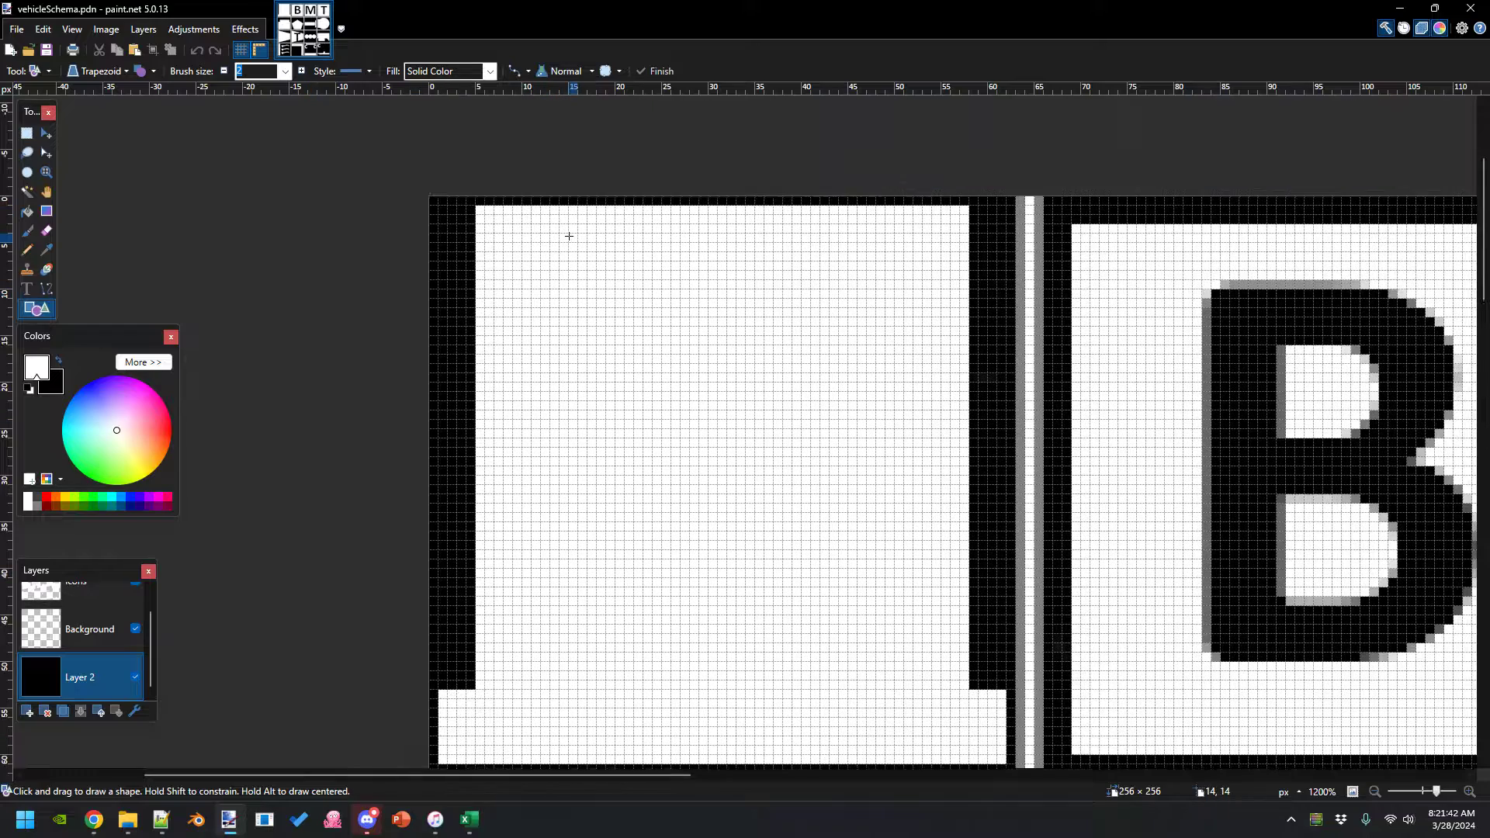
{"action": "scroll", "coordinate": [569, 235], "scroll_direction": "up", "scroll_amount": 1}
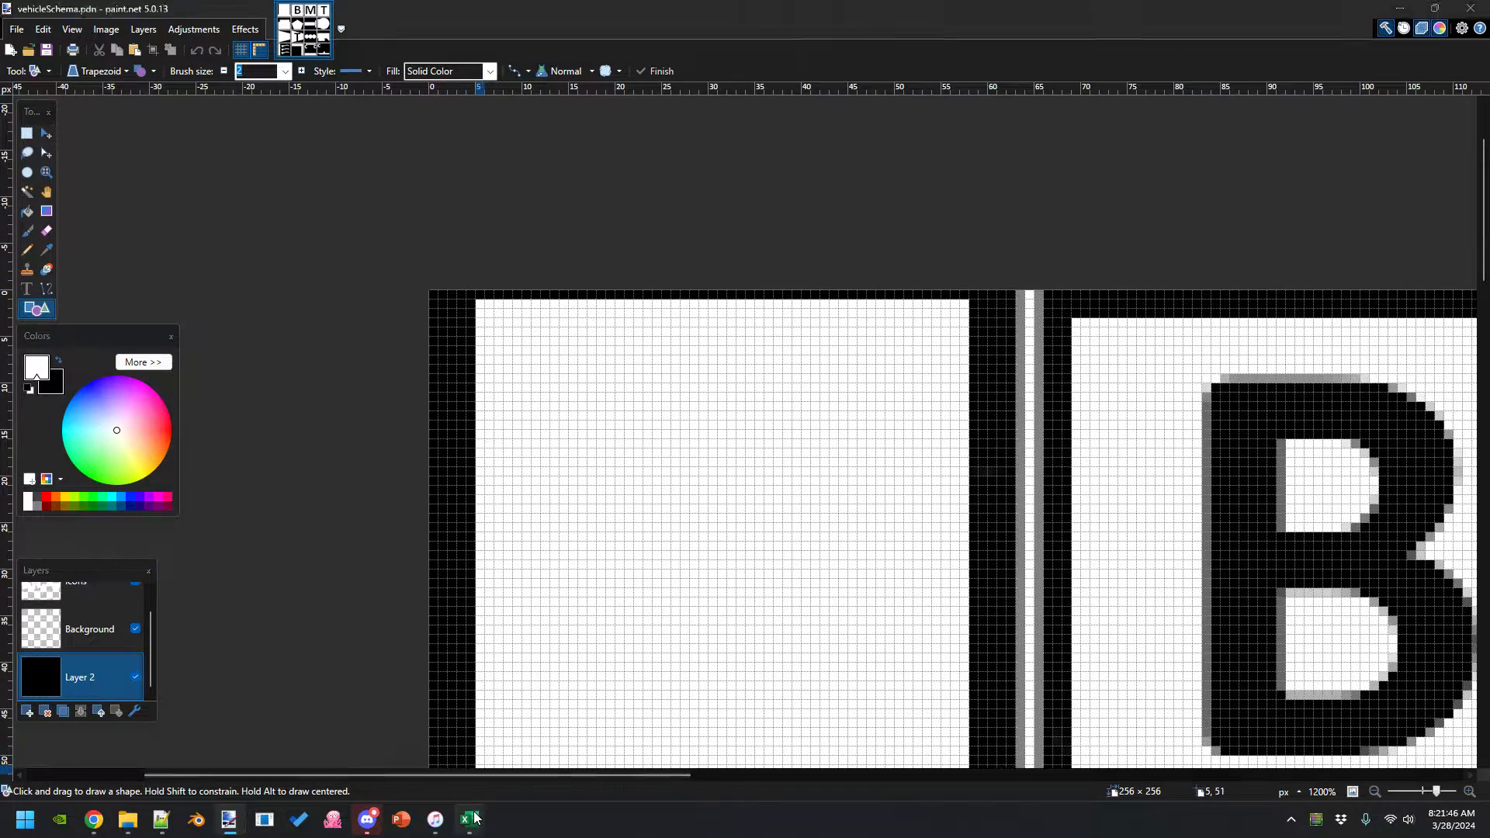
{"action": "key", "text": "alt+Tab"}
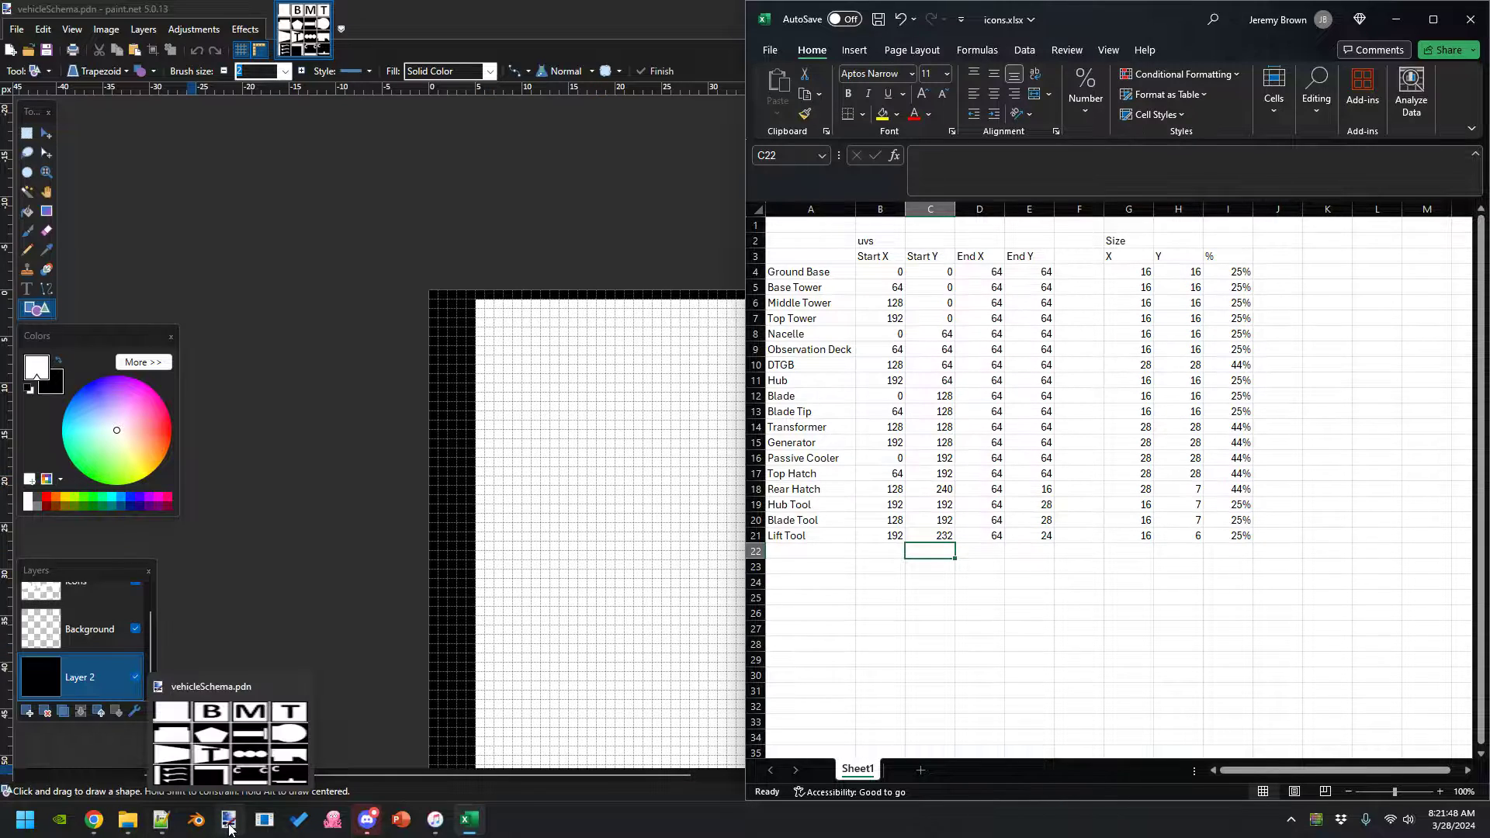
{"action": "left_click", "coordinate": [169, 830]}
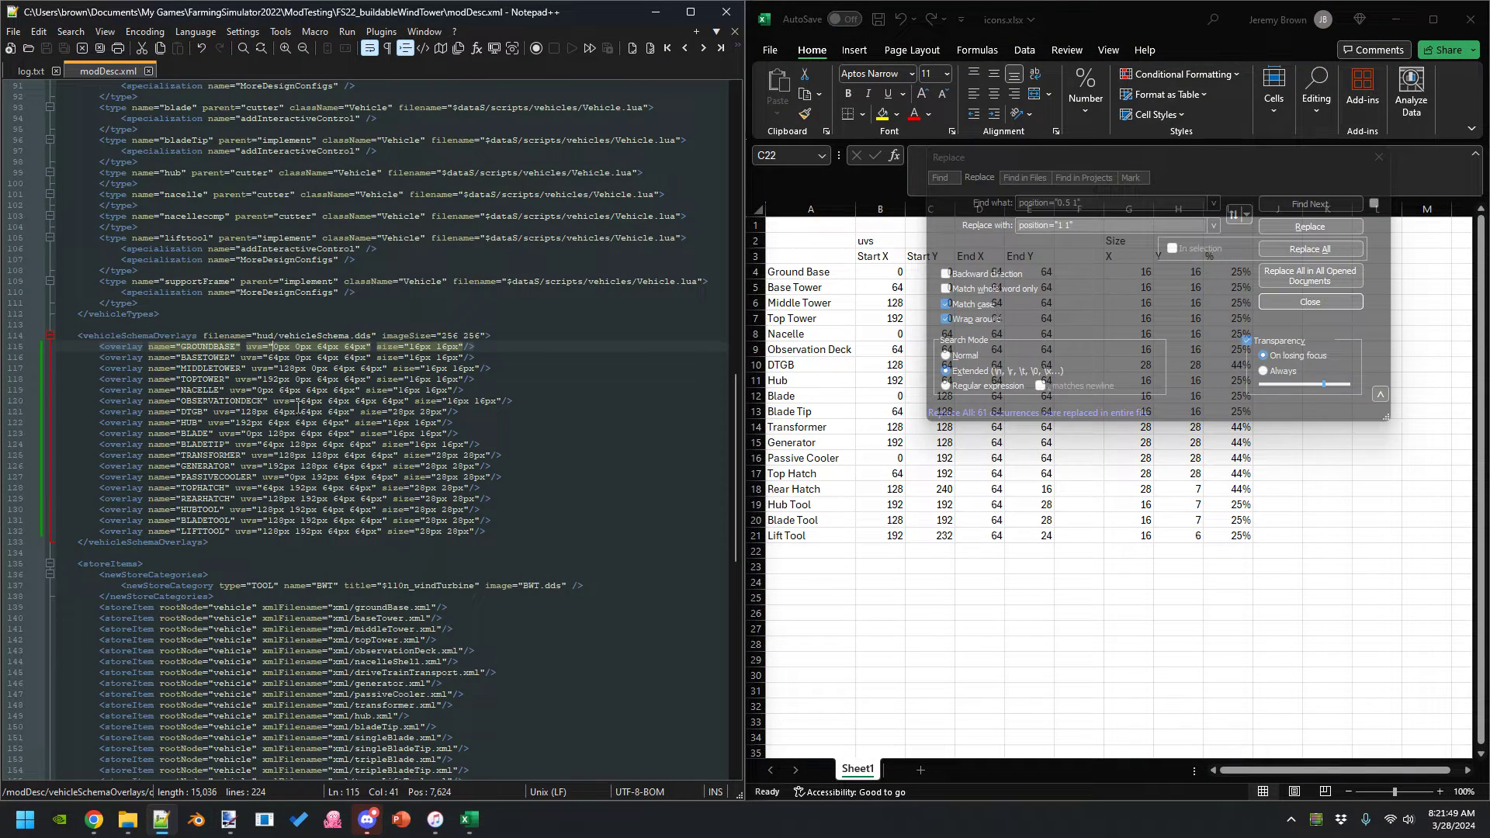
- Examine the Ground Base row's Start X, Start Y, End X and End Y values in icons.xlsx
{"action": "left_click", "coordinate": [1050, 53]}
{"action": "left_click_drag", "start_coordinate": [895, 272], "coordinate": [924, 272]}
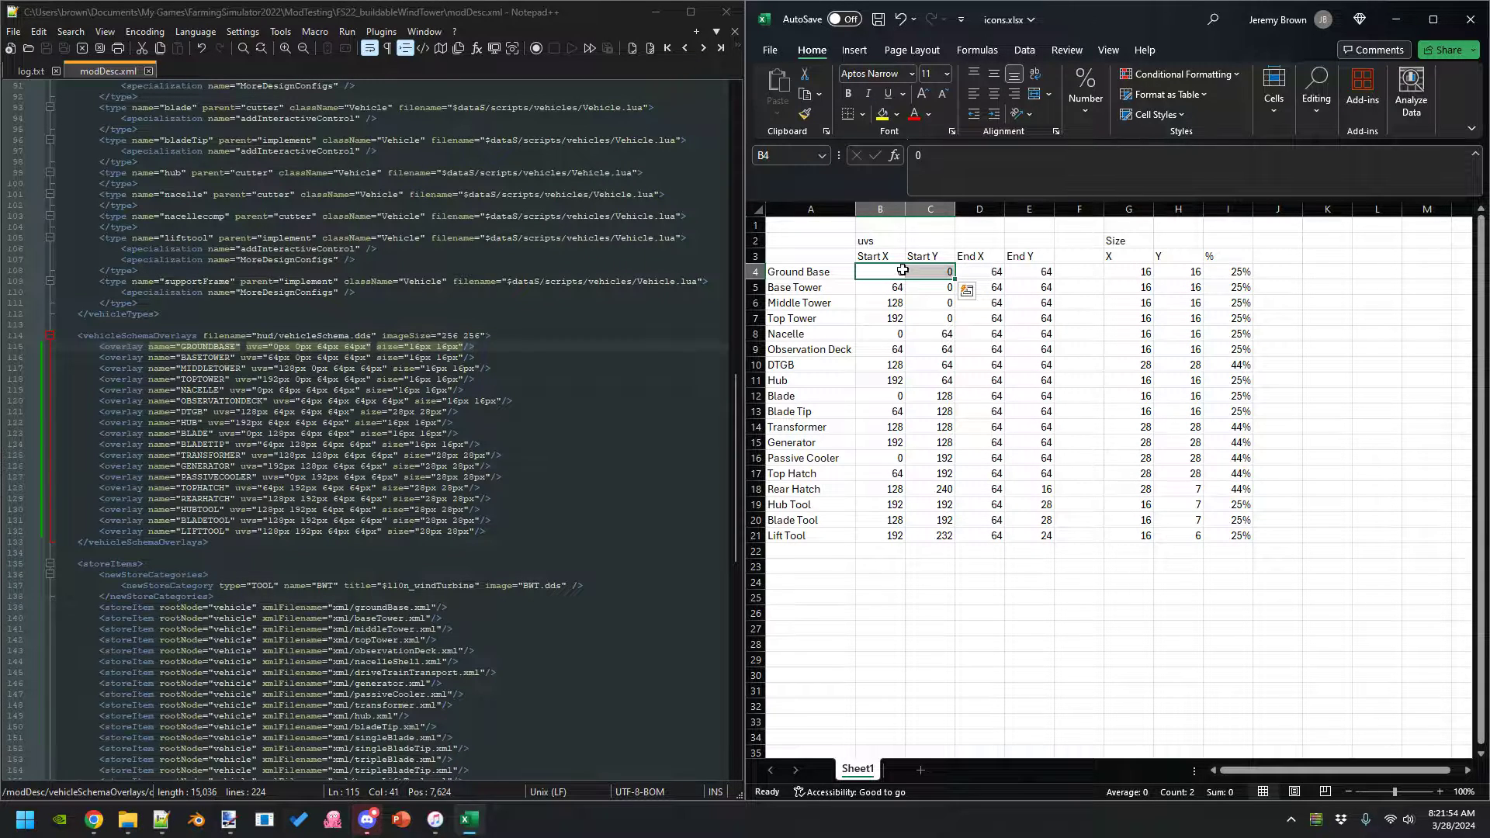
{"action": "left_click_drag", "start_coordinate": [979, 272], "coordinate": [1017, 271]}
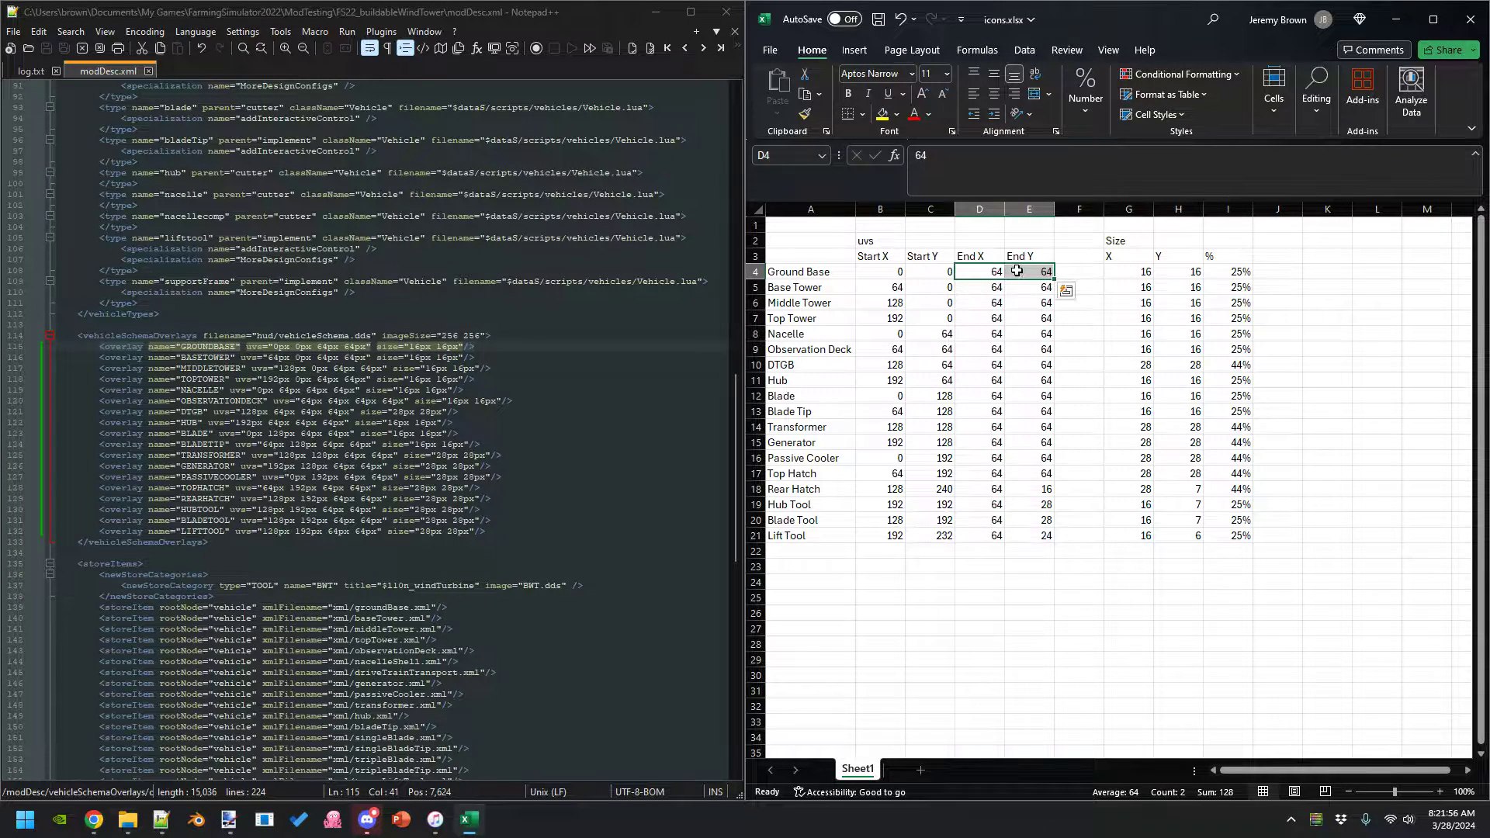
{"action": "left_click", "coordinate": [982, 272]}
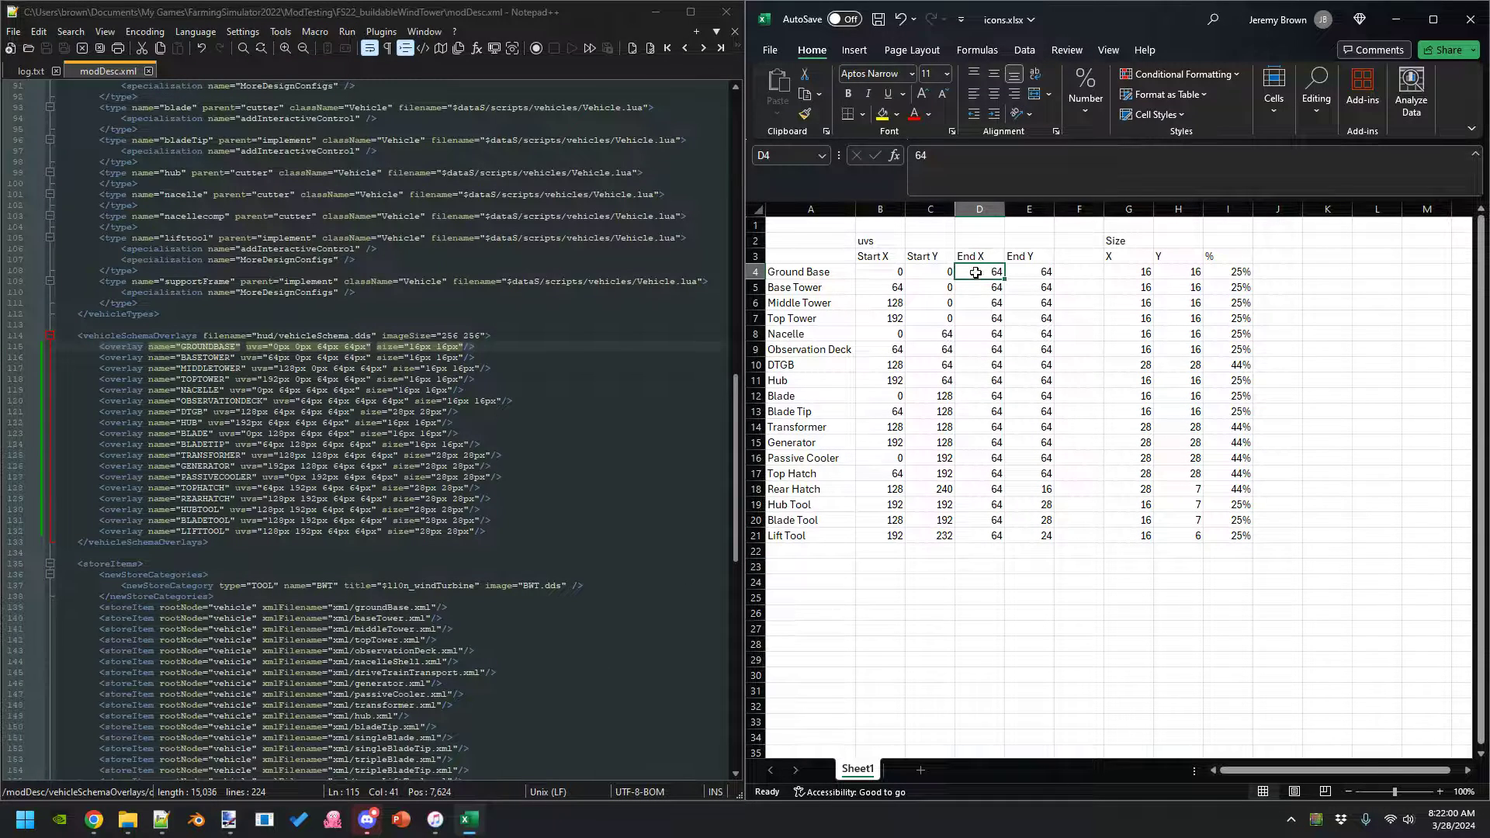
- Compare the Ground Base row's End Y value with the end coordinates and size of the GROUNDBASE overlay in modDesc.xml
{"action": "left_click", "coordinate": [1039, 270]}
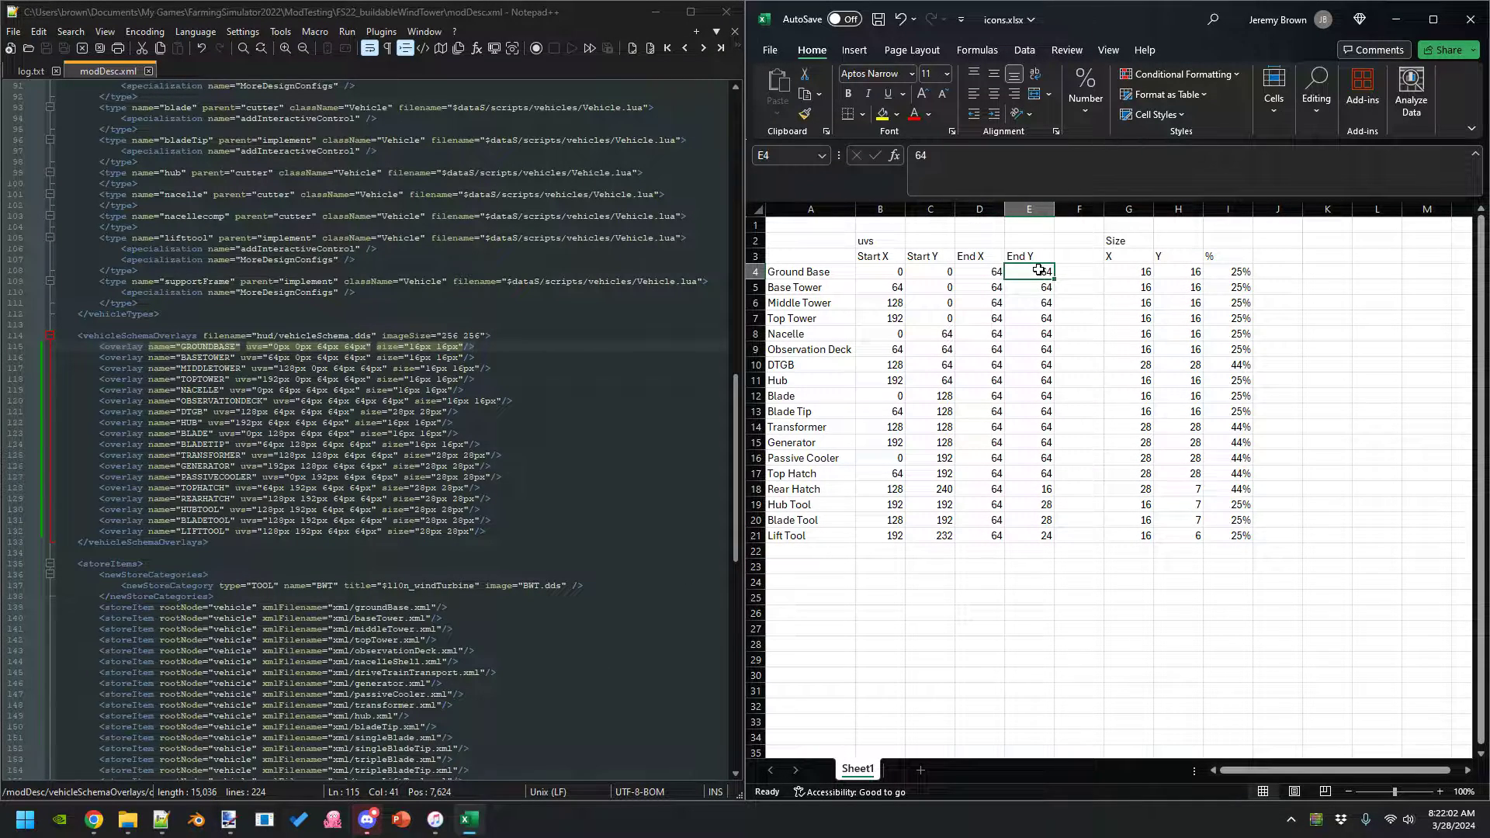
{"action": "left_click", "coordinate": [325, 346]}
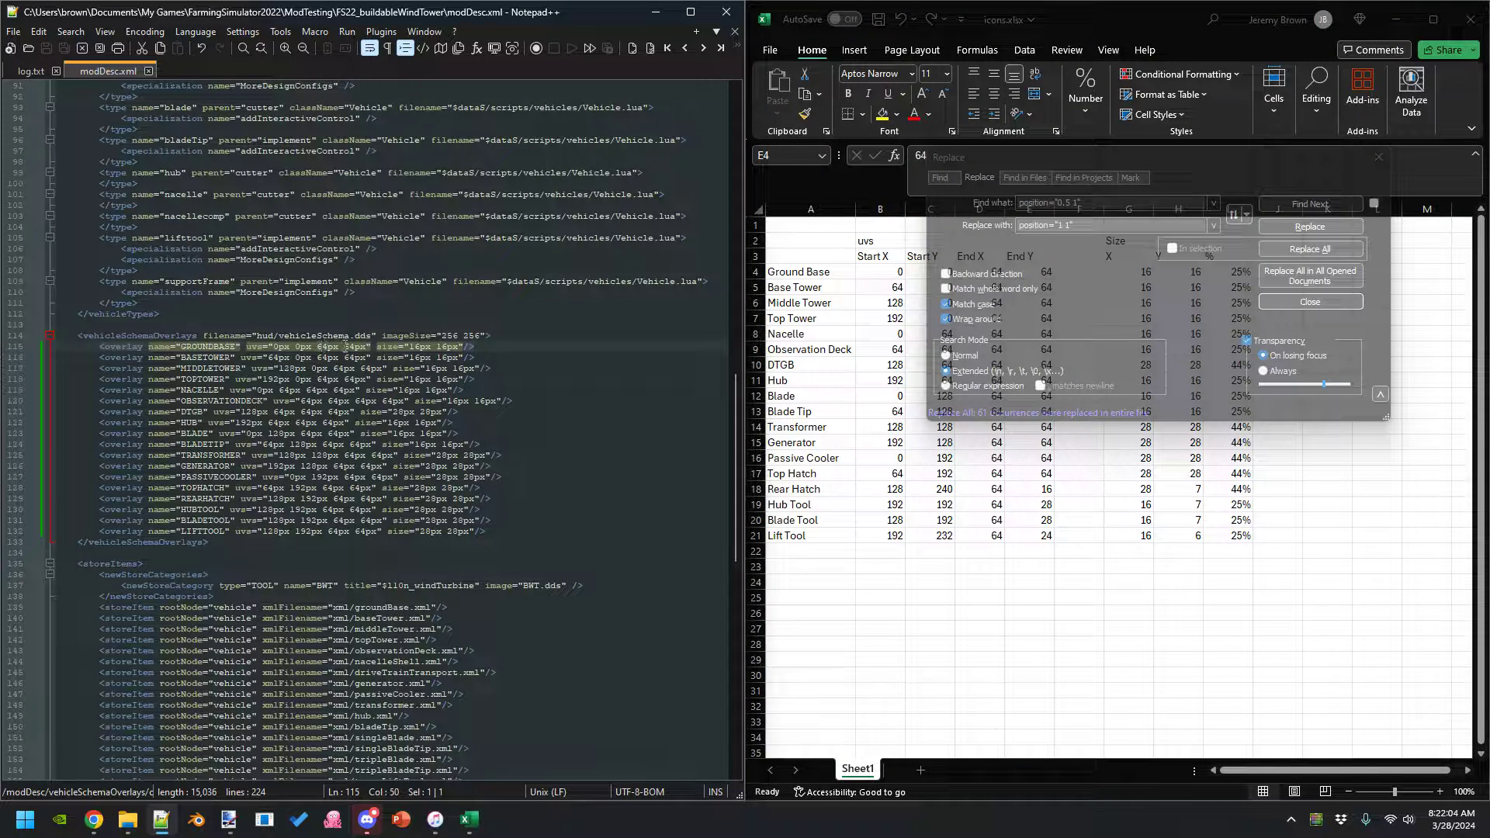
{"action": "left_click", "coordinate": [384, 347]}
{"action": "left_click_drag", "start_coordinate": [383, 347], "coordinate": [466, 347]}
- Examine the Ground Base row's percentage, Size X and Size Y cells in icons.xlsx, and the End X and End Y cells they use
{"action": "left_click", "coordinate": [1148, 14]}
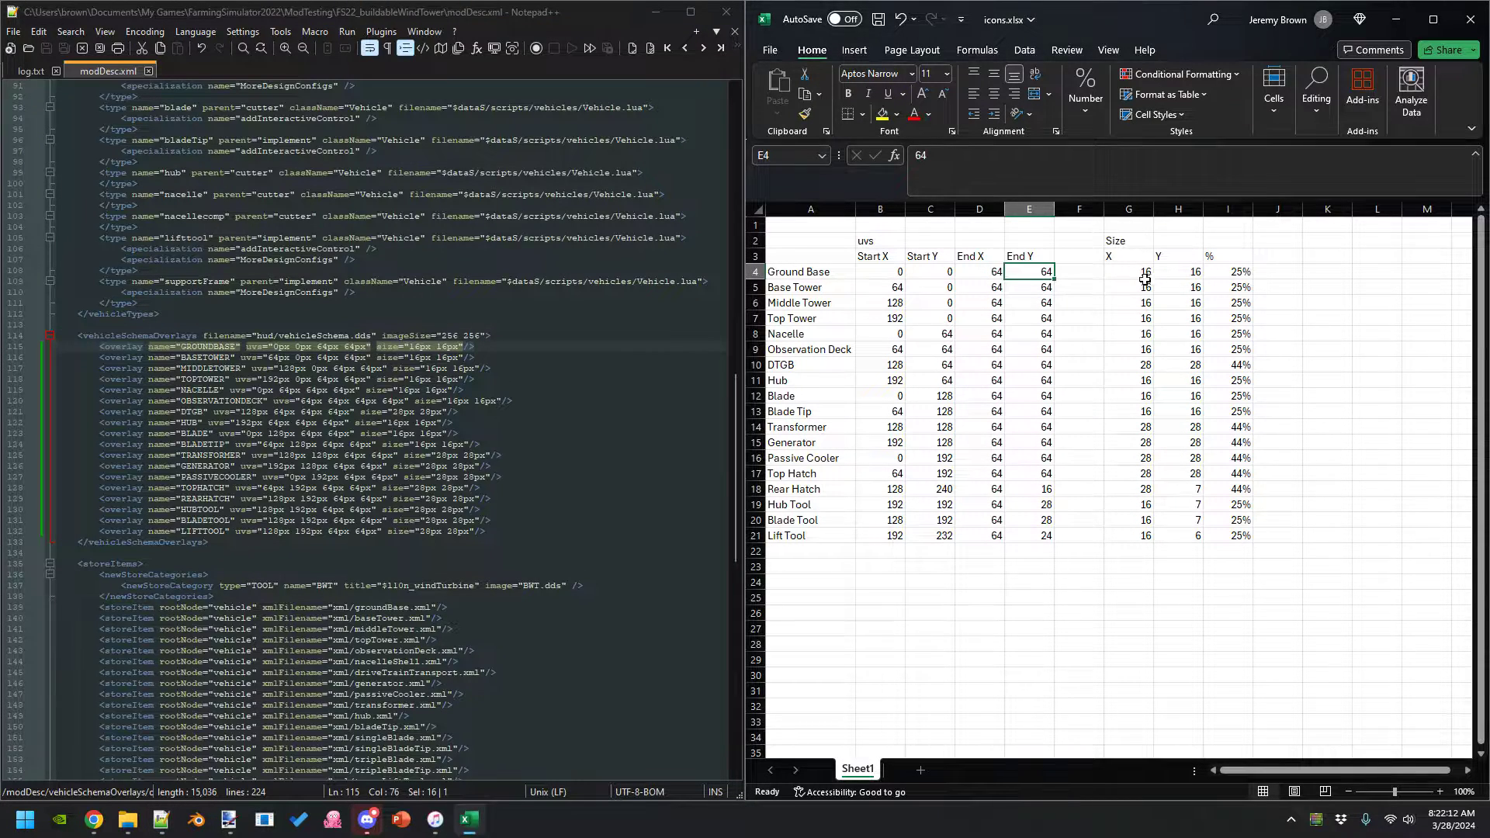
{"action": "left_click", "coordinate": [1219, 273]}
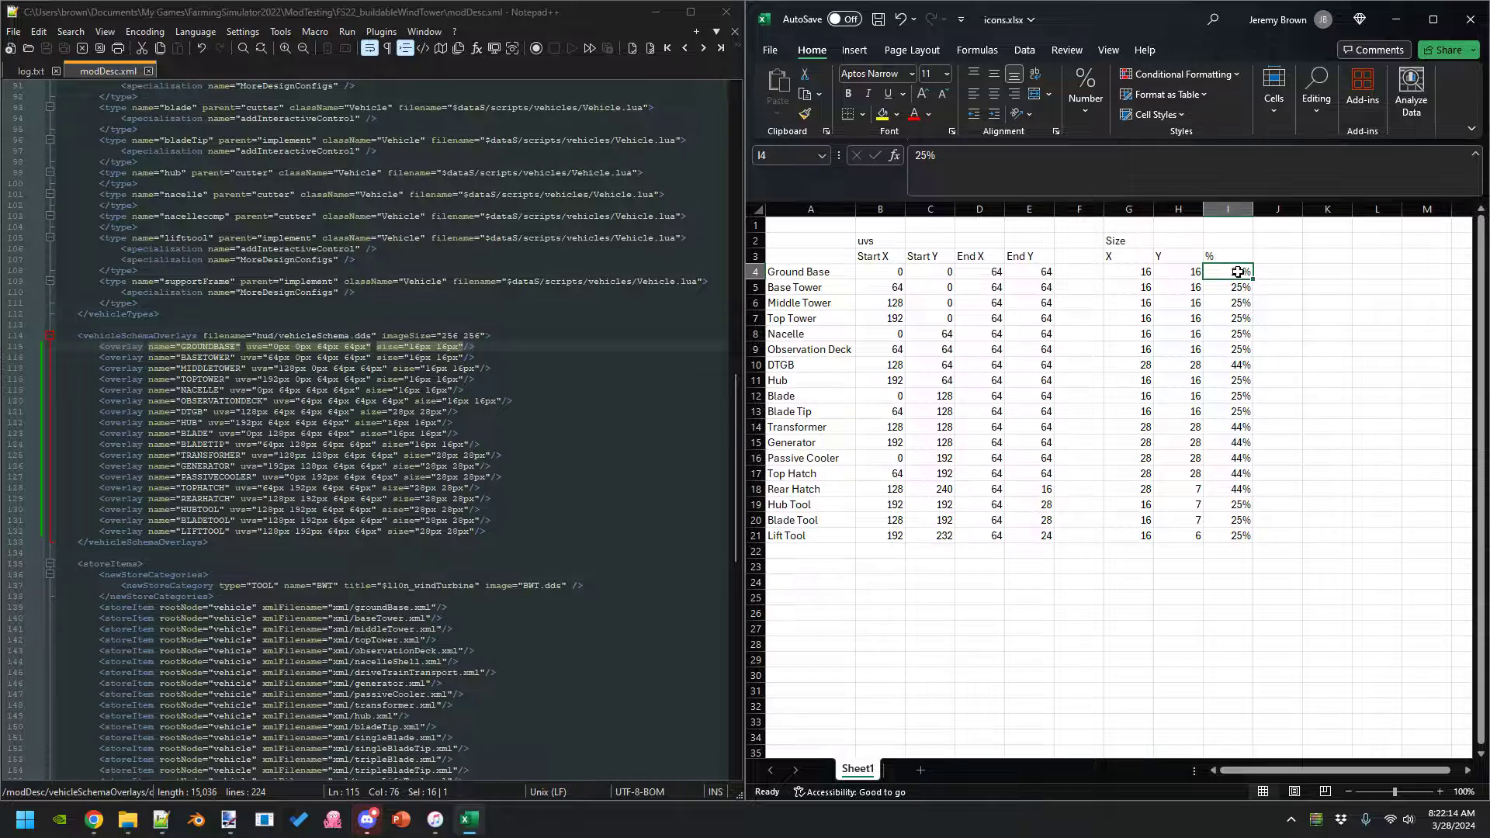
{"action": "left_click_drag", "start_coordinate": [1138, 271], "coordinate": [1179, 272]}
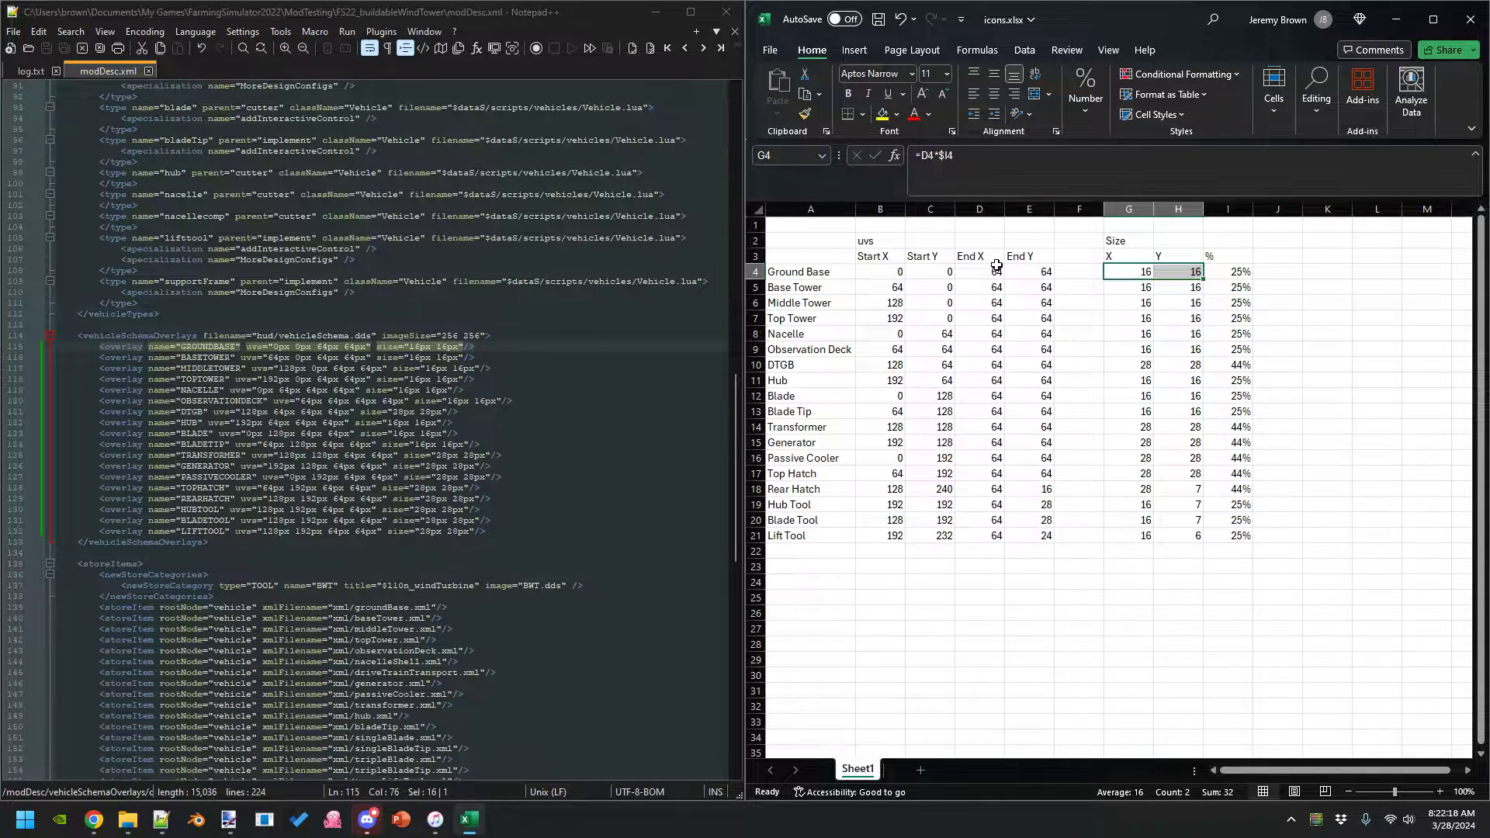
{"action": "left_click_drag", "start_coordinate": [987, 272], "coordinate": [1022, 273]}
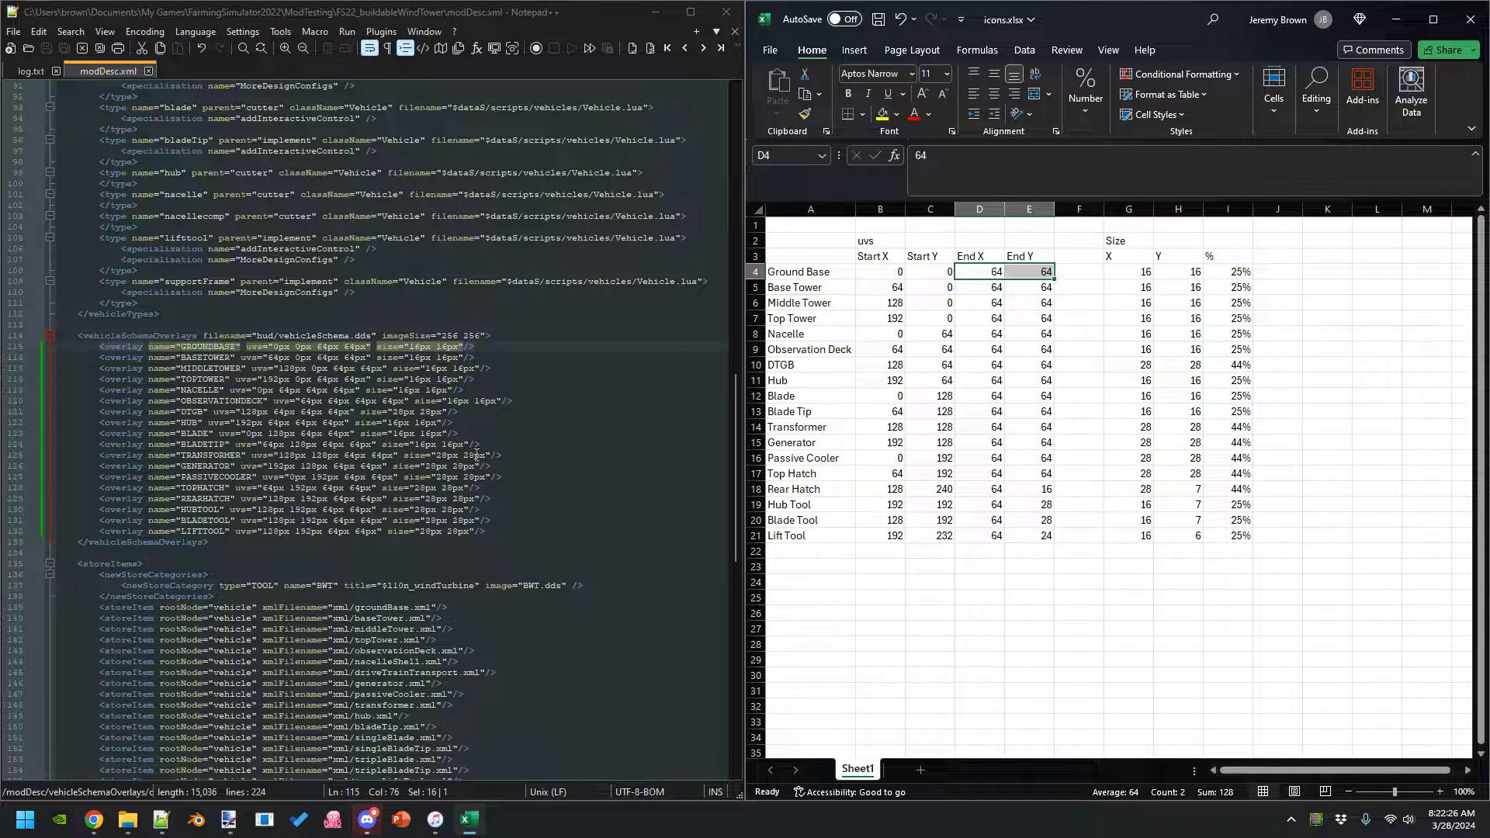
- Compare the HUBTOOL, BLADETOOL and LIFTTOOL overlay entries in modDesc.xml with the uvs values of the matching icons.xlsx rows
{"action": "left_click_drag", "start_coordinate": [100, 510], "coordinate": [499, 532]}
{"action": "left_click", "coordinate": [994, 565]}
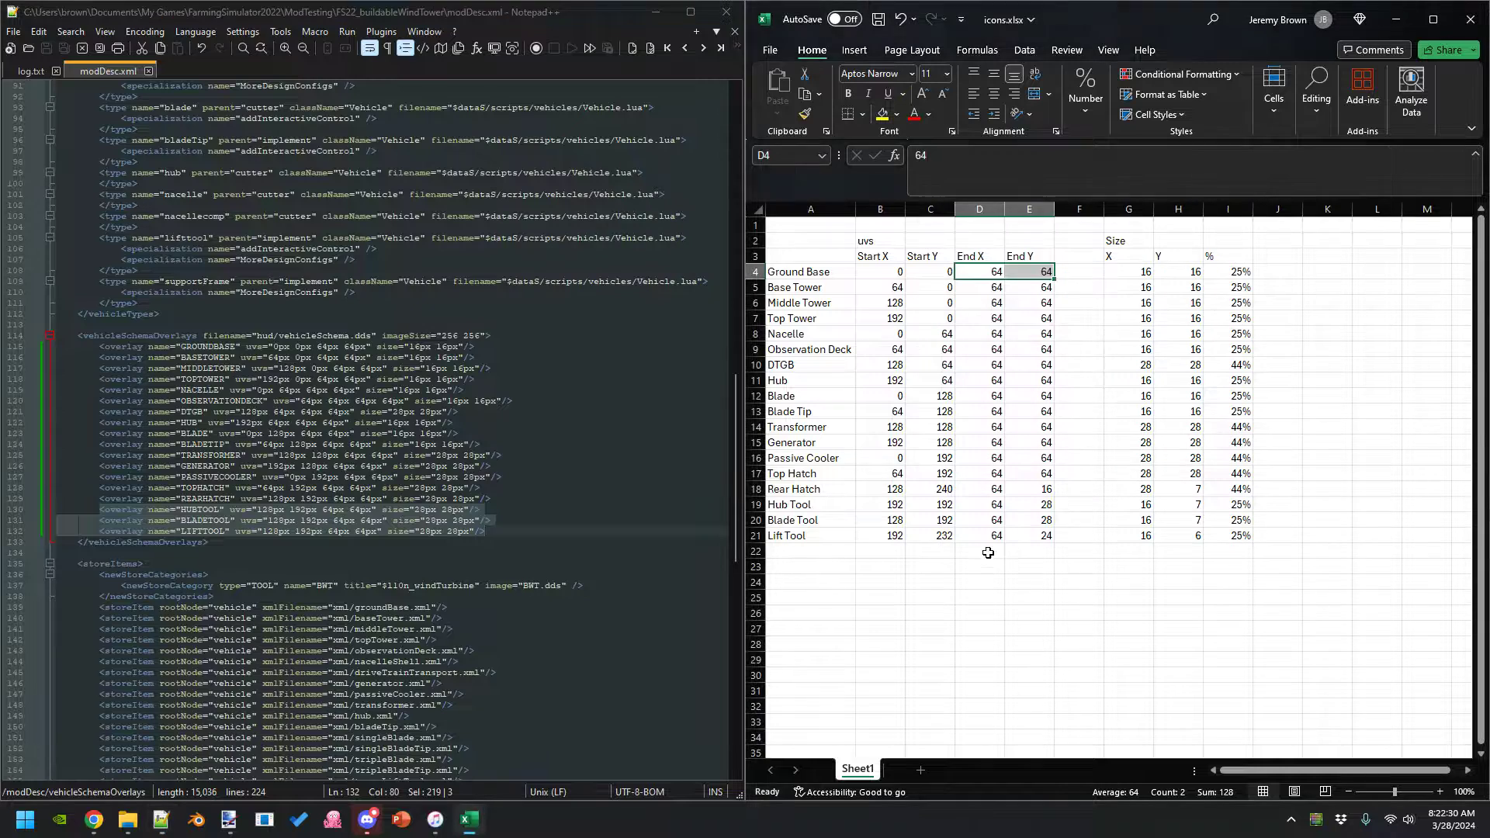
{"action": "left_click_drag", "start_coordinate": [893, 505], "coordinate": [1037, 534]}
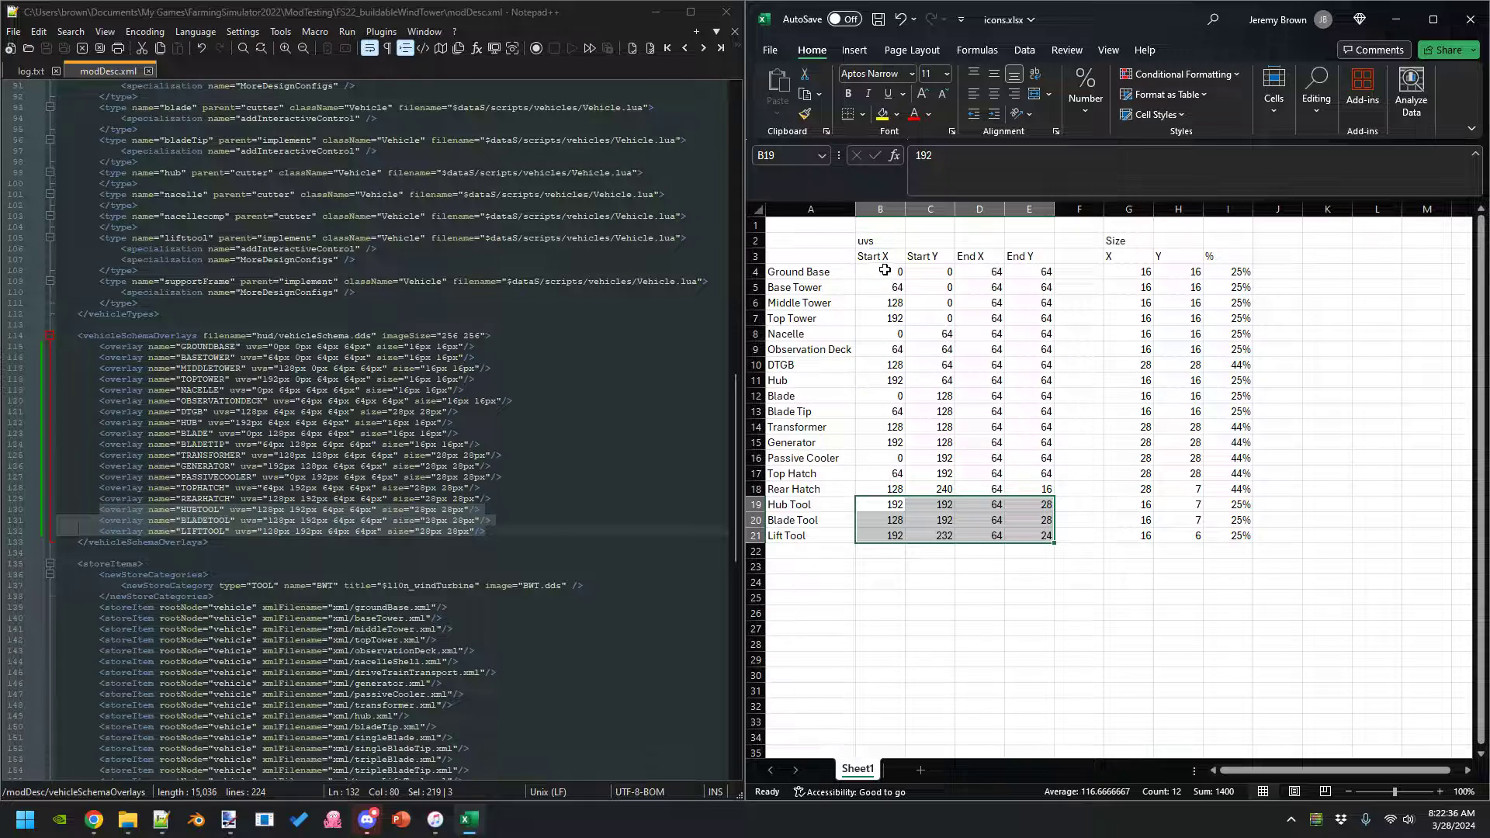
- Check the Ground Base start values, switch to paint.net and examine the grid-line coordinates between the icon cells of vehicleSchema.pdn
{"action": "left_click_drag", "start_coordinate": [885, 272], "coordinate": [948, 274]}
{"action": "left_click", "coordinate": [229, 820]}
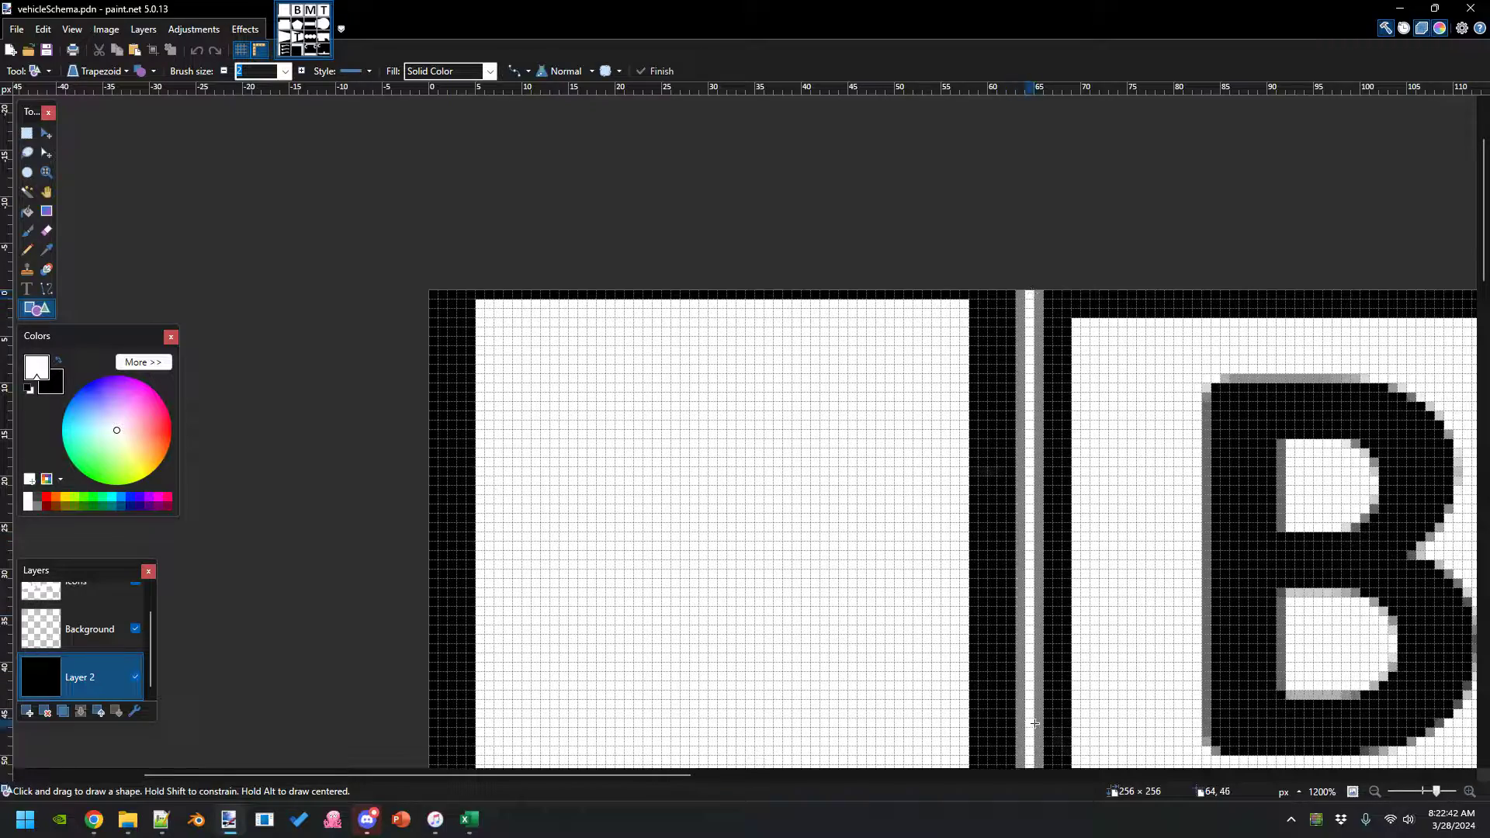
{"action": "scroll", "coordinate": [509, 774], "scroll_direction": "right", "scroll_amount": 2}
{"action": "scroll", "coordinate": [497, 775], "scroll_direction": "left", "scroll_amount": 3}
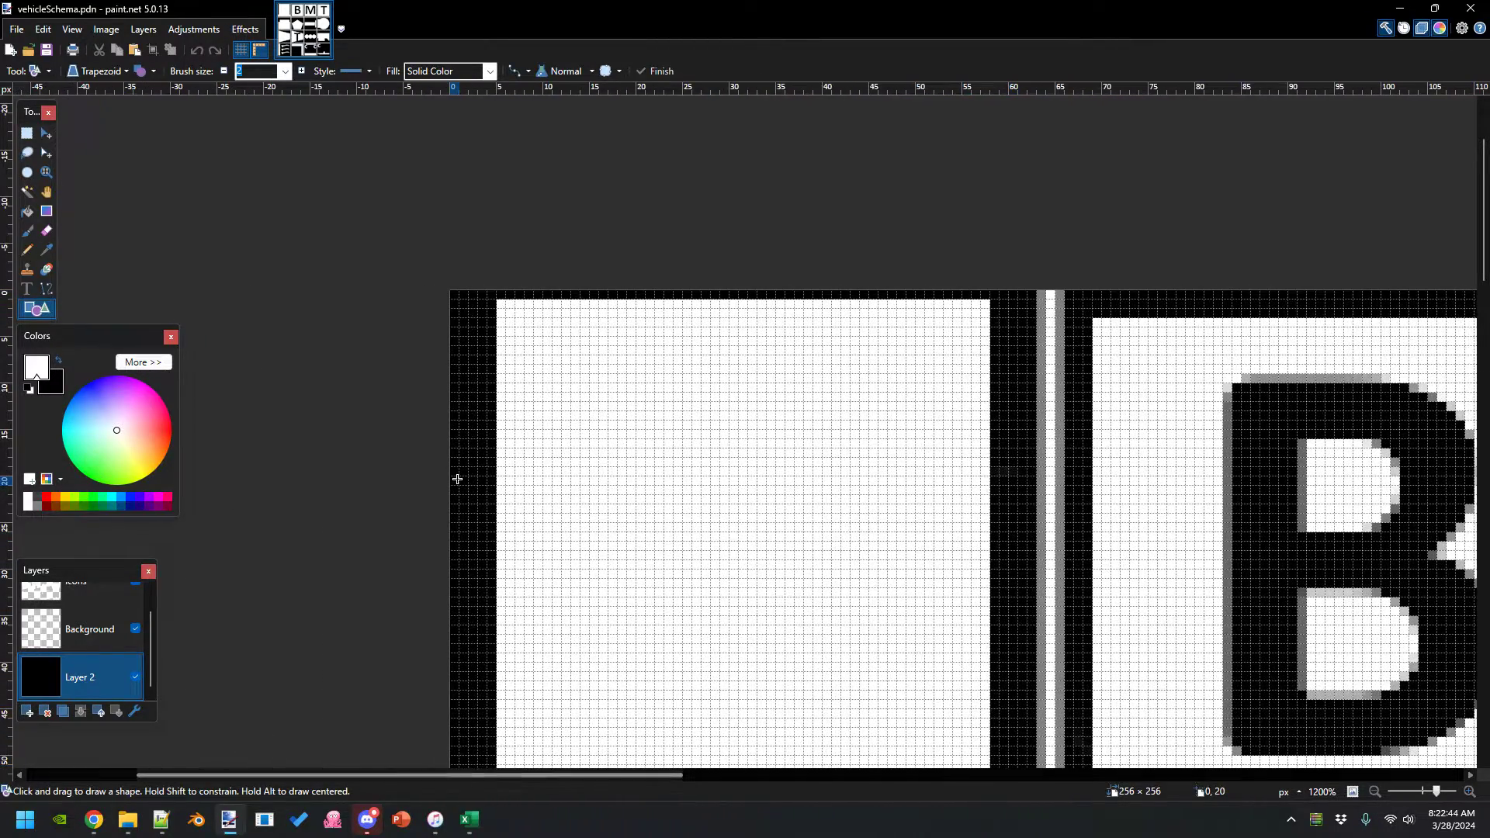
{"action": "scroll", "coordinate": [457, 475], "scroll_direction": "down", "scroll_amount": 10}
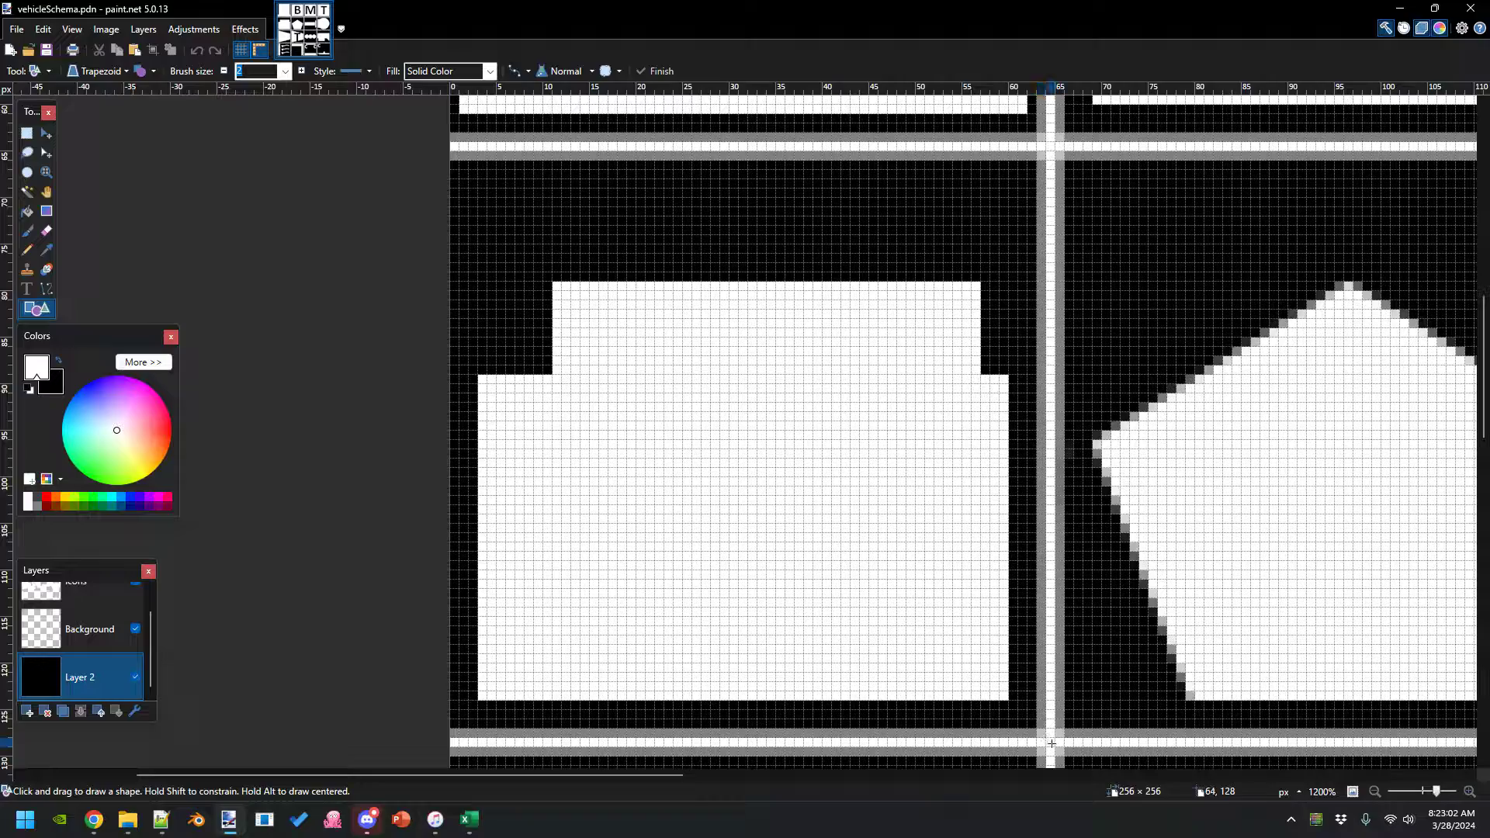
{"action": "left_click_drag", "start_coordinate": [617, 776], "coordinate": [798, 775]}
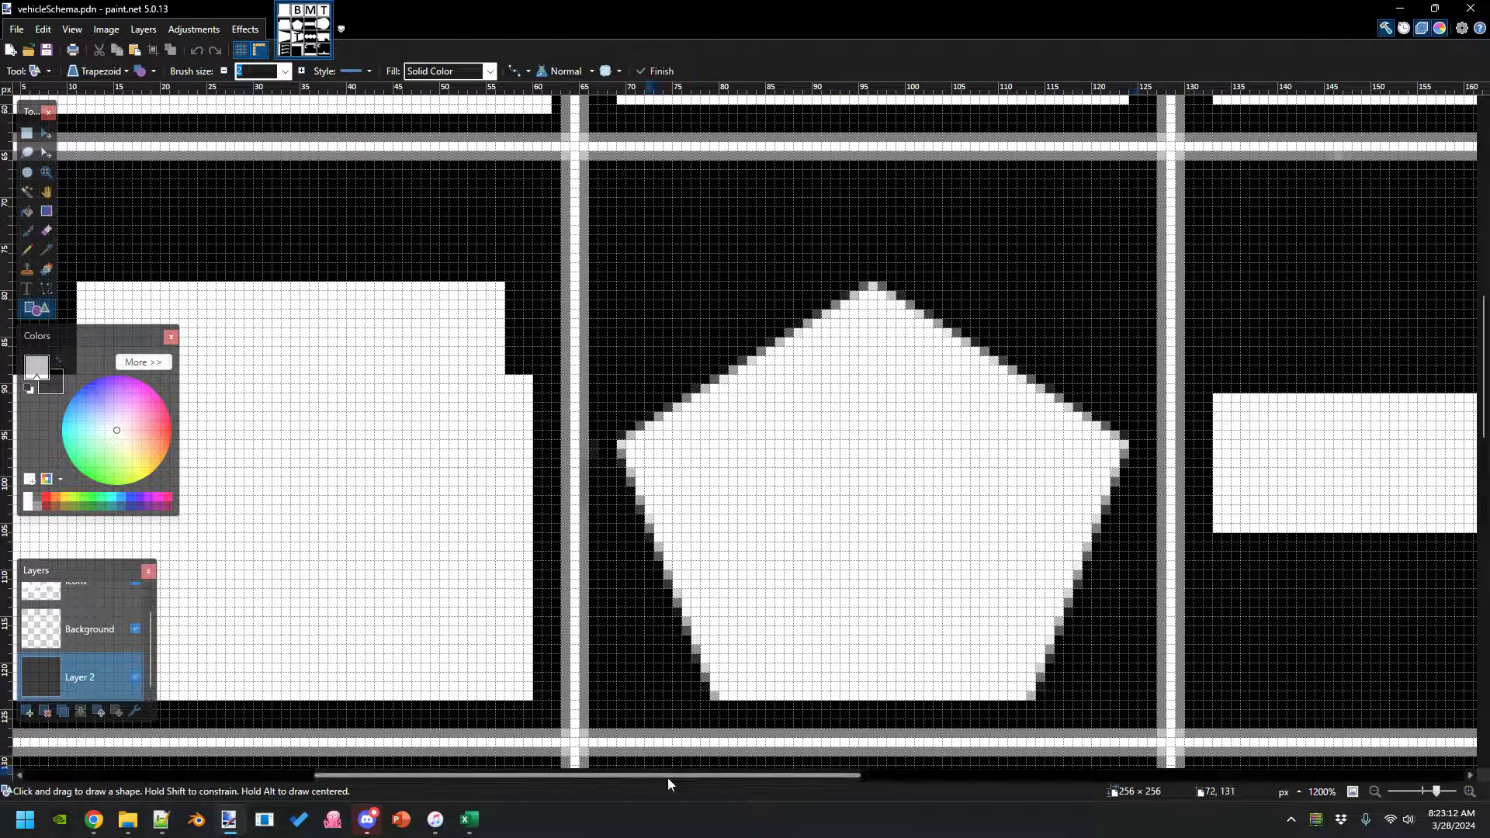
{"action": "left_click_drag", "start_coordinate": [341, 775], "coordinate": [598, 775]}
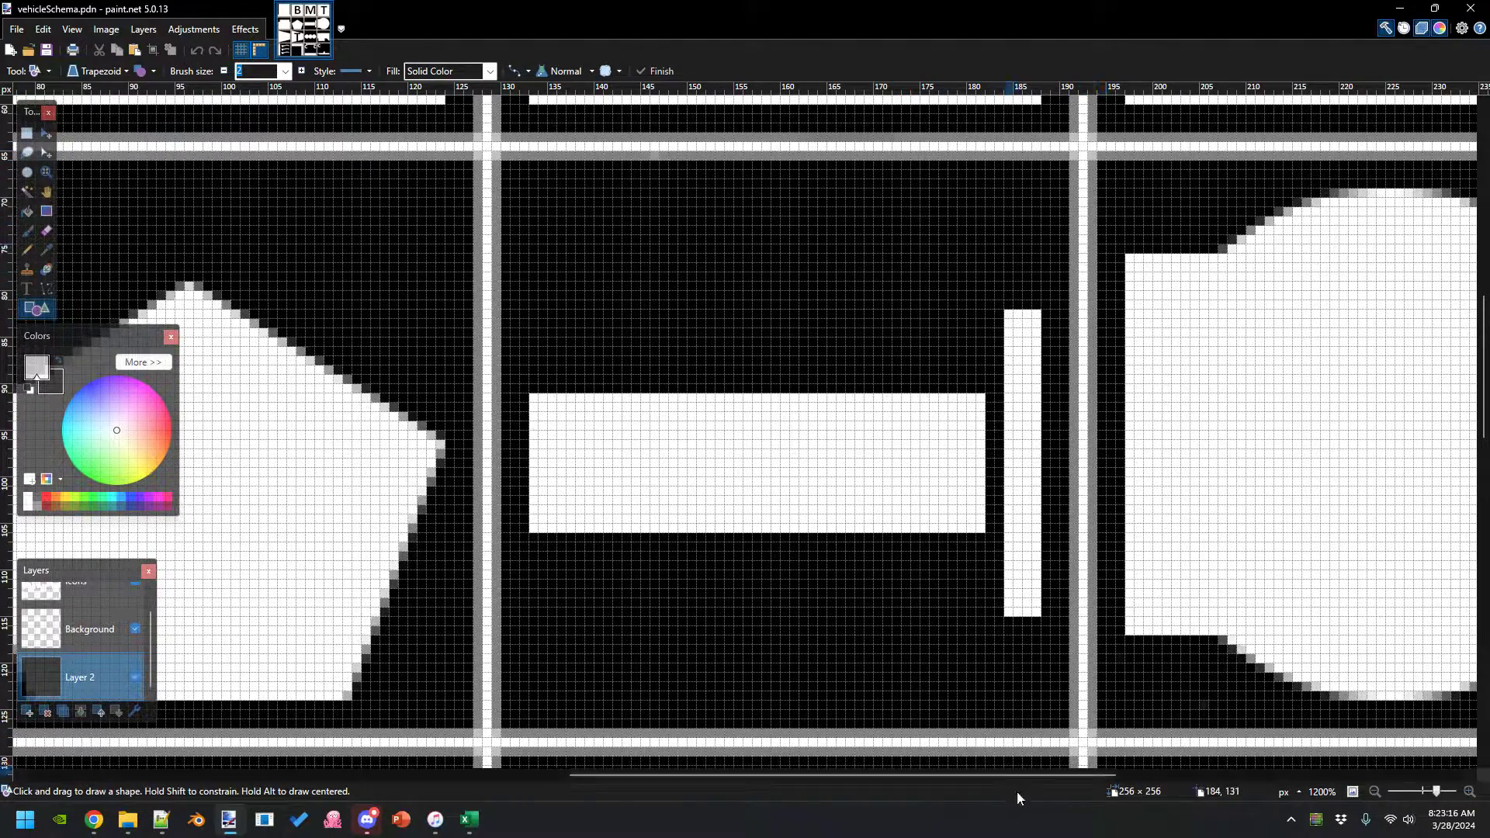
{"action": "scroll", "coordinate": [1034, 507], "scroll_direction": "down", "scroll_amount": 5}
{"action": "scroll", "coordinate": [1038, 458], "scroll_direction": "down", "scroll_amount": 1}
{"action": "scroll", "coordinate": [1038, 458], "scroll_direction": "up", "scroll_amount": 1}
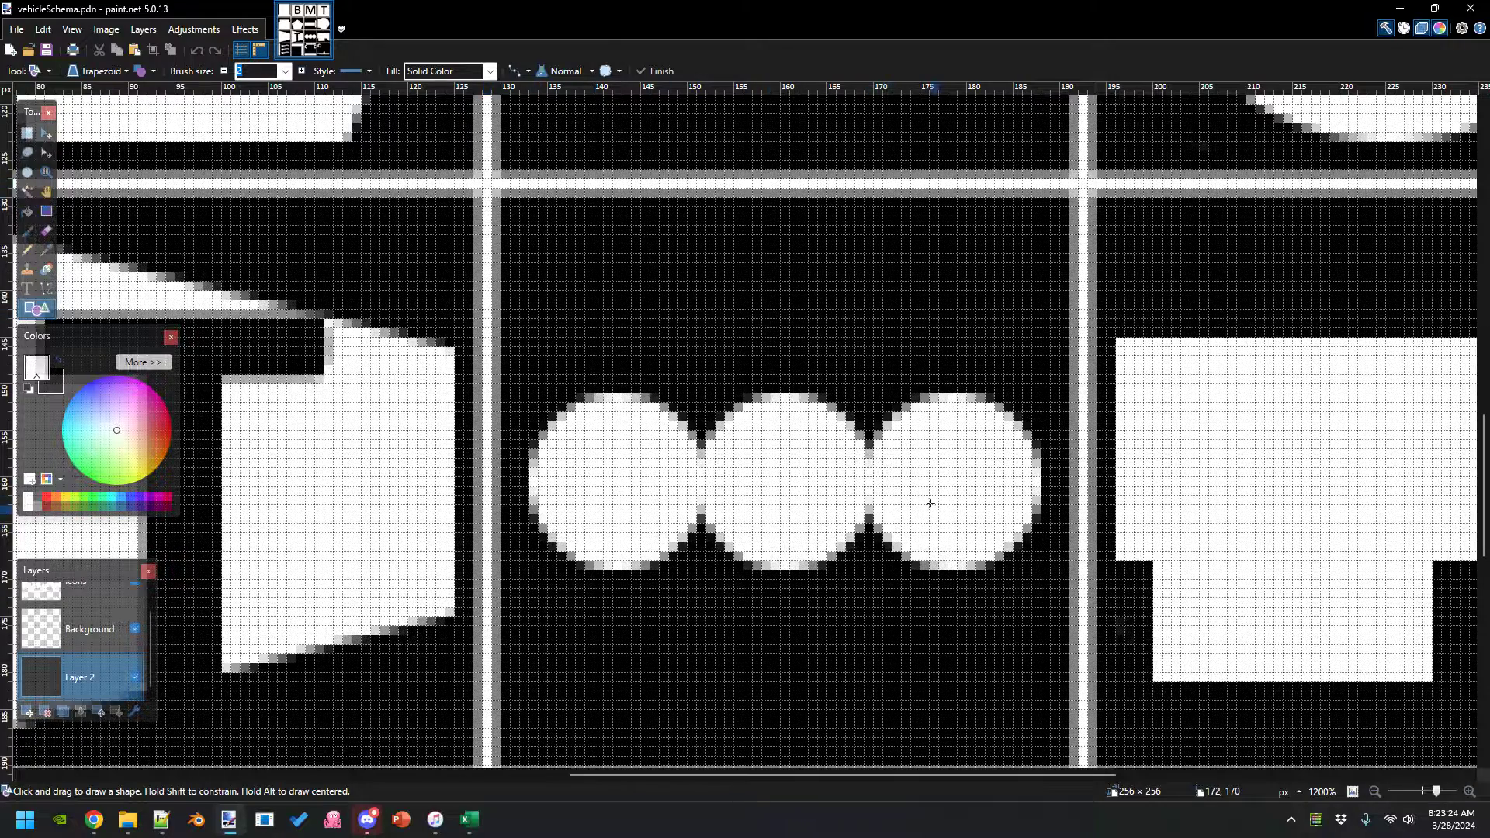
- Review the Ground Base to Lift Tool rows in icons.xlsx, and return to the GROUNDBASE overlay's uvs and size values in modDesc.xml
{"action": "left_click", "coordinate": [469, 819]}
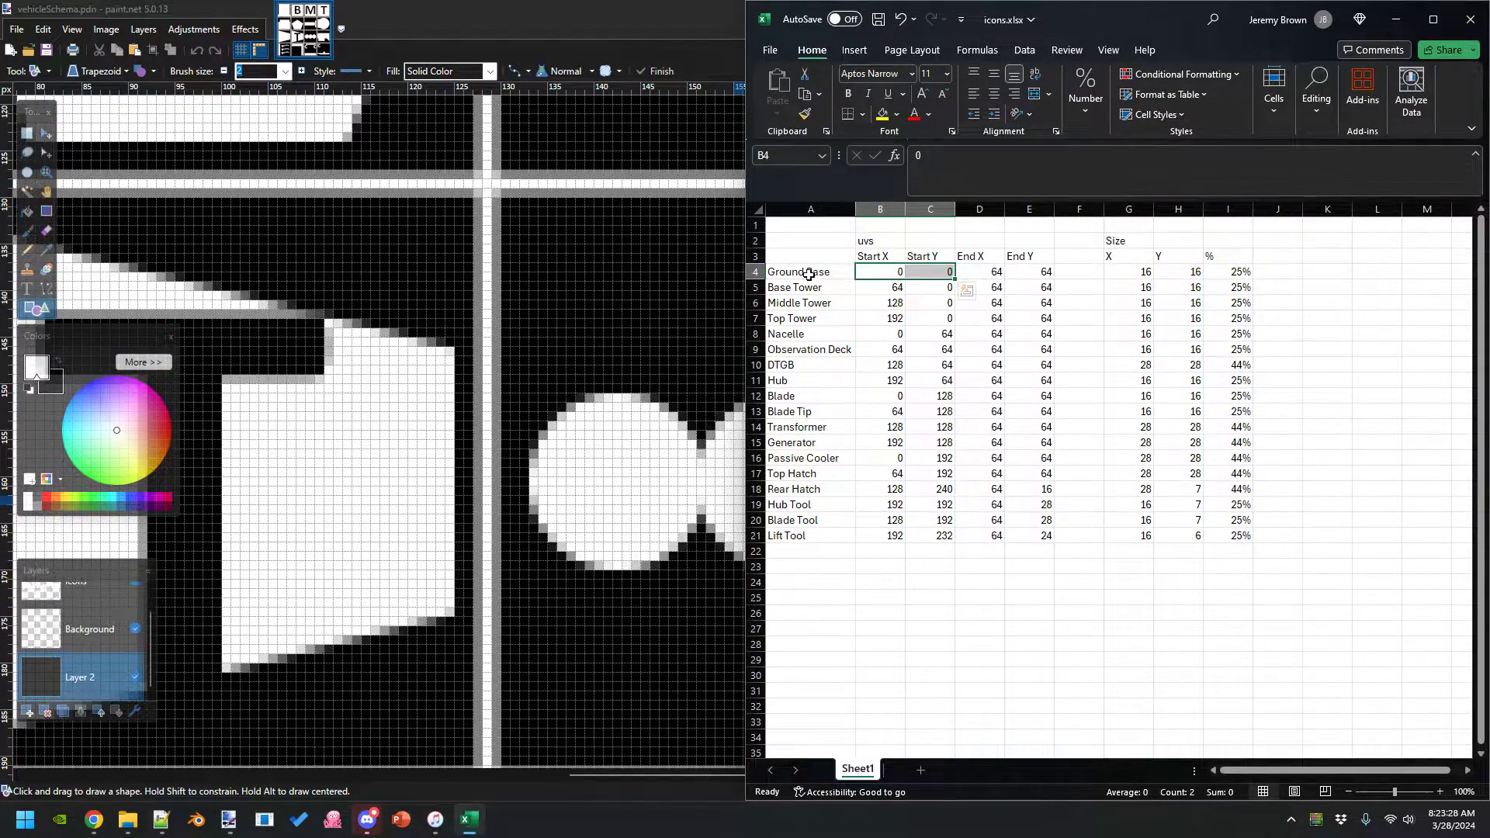
{"action": "mouse_move", "coordinate": [805, 273]}
{"action": "left_mouse_down"}
{"action": "mouse_move", "coordinate": [1172, 286]}
{"action": "mouse_move", "coordinate": [1242, 427]}
{"action": "mouse_move", "coordinate": [1242, 537]}
{"action": "left_mouse_up"}
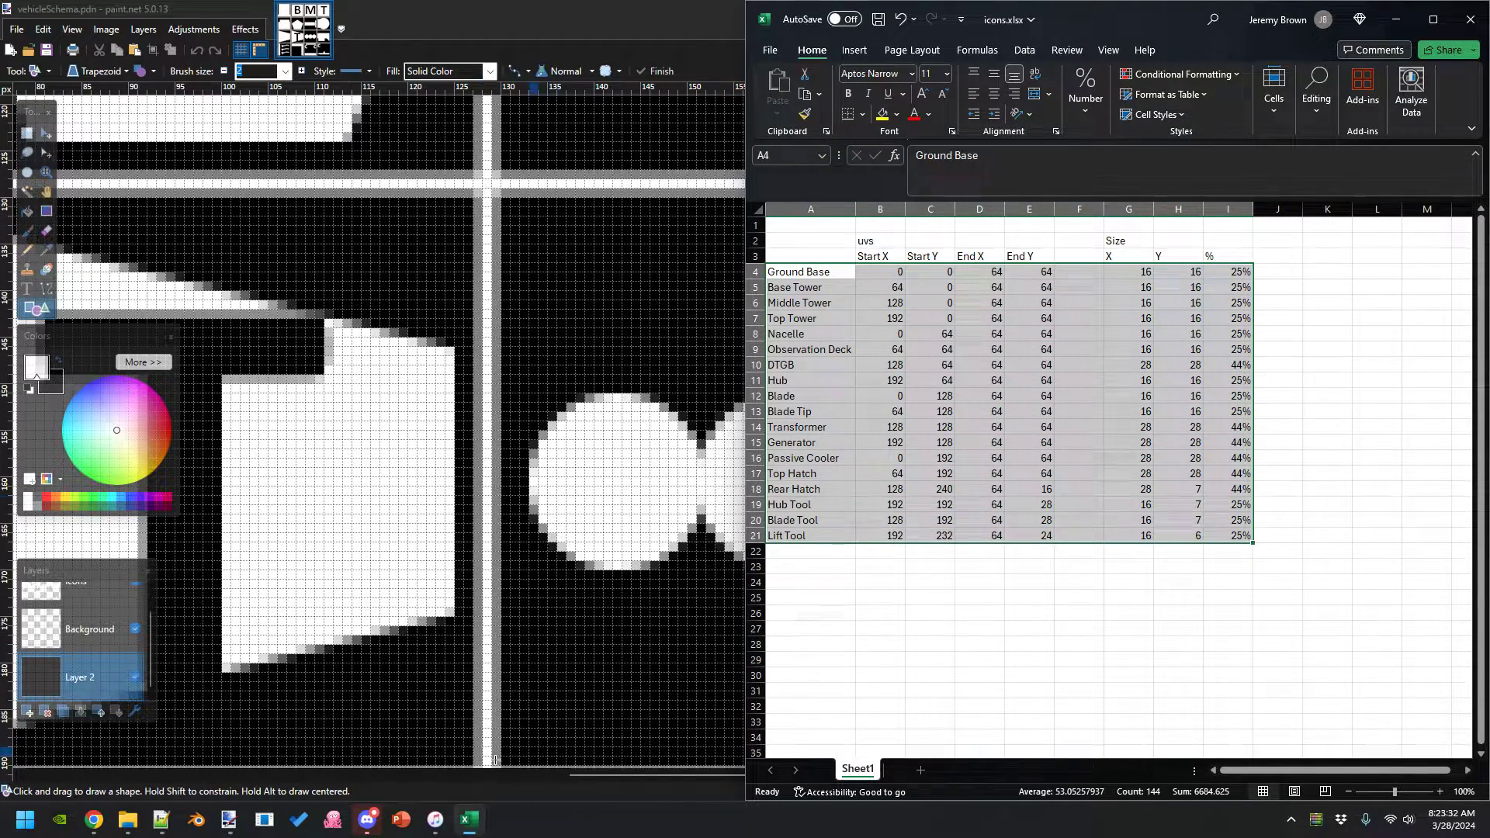
{"action": "left_click", "coordinate": [160, 819]}
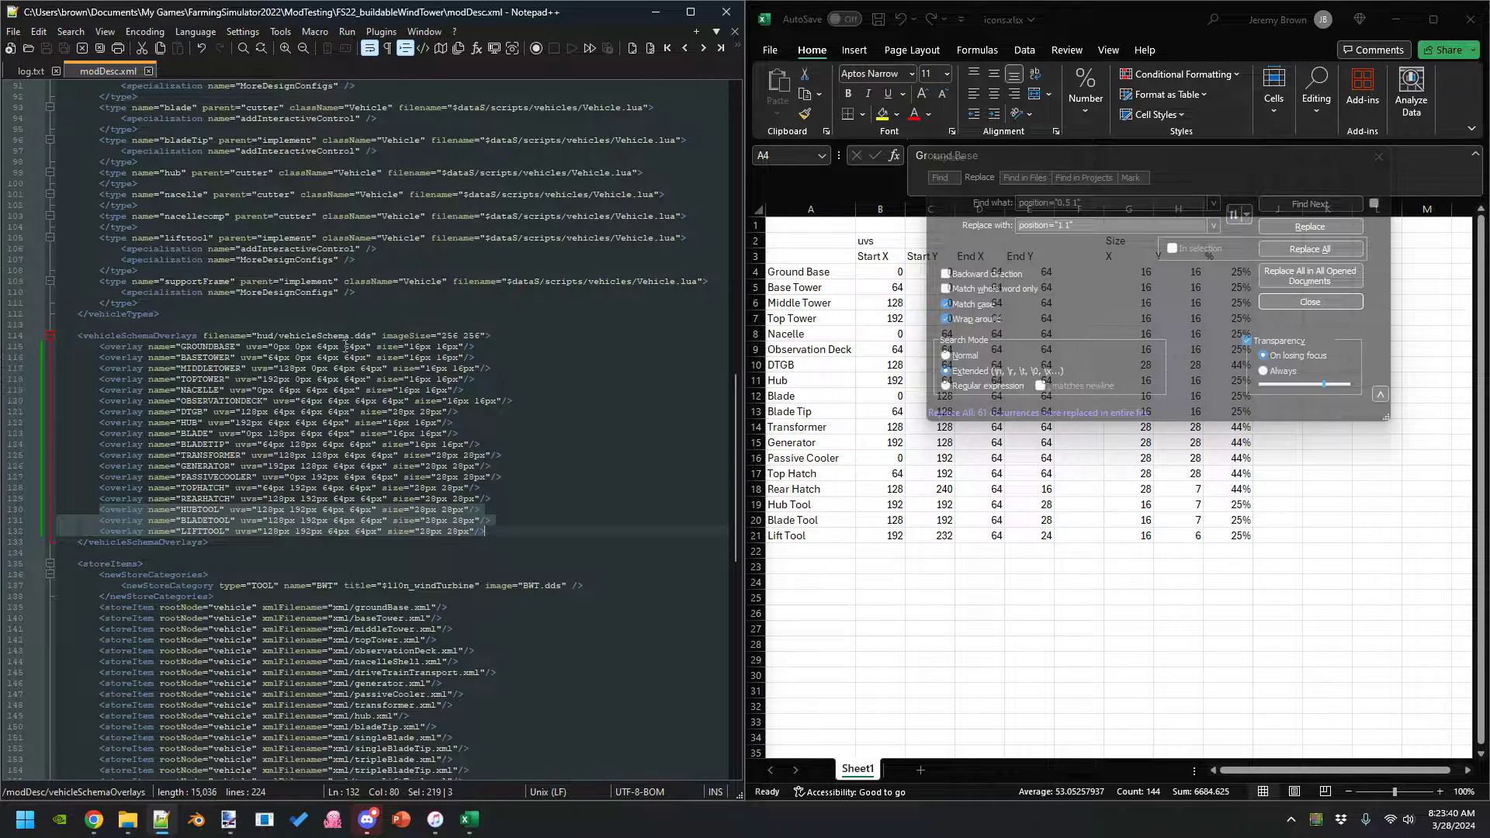
{"action": "left_click_drag", "start_coordinate": [277, 346], "coordinate": [368, 347]}
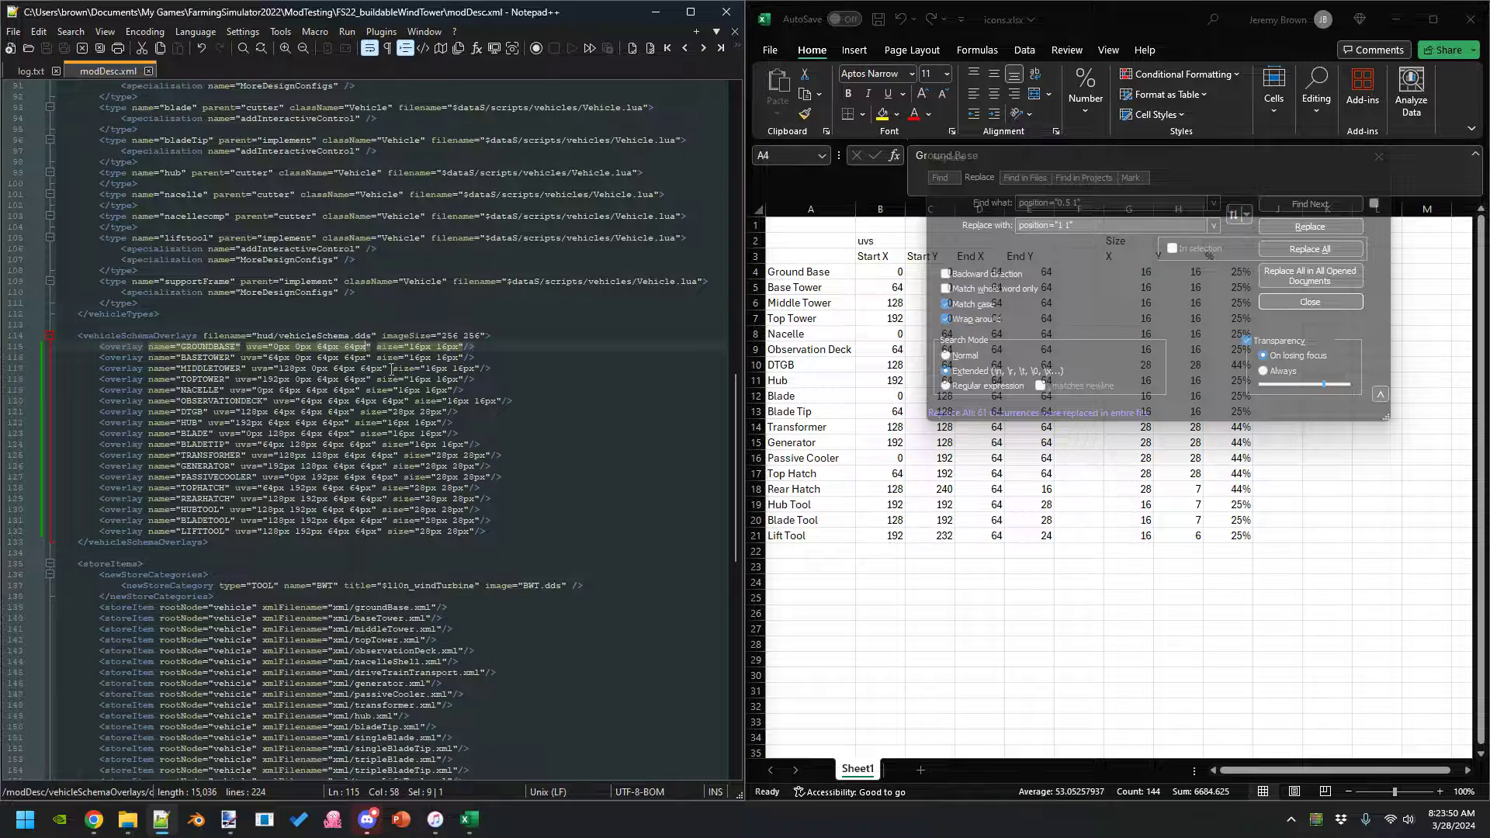
{"action": "left_click_drag", "start_coordinate": [378, 346], "coordinate": [463, 346]}
- Open baseTower.xml from the xml folder of FS22_buildableWindTower in Notepad++
{"action": "left_click", "coordinate": [125, 821]}
{"action": "key", "text": "alt+Left"}
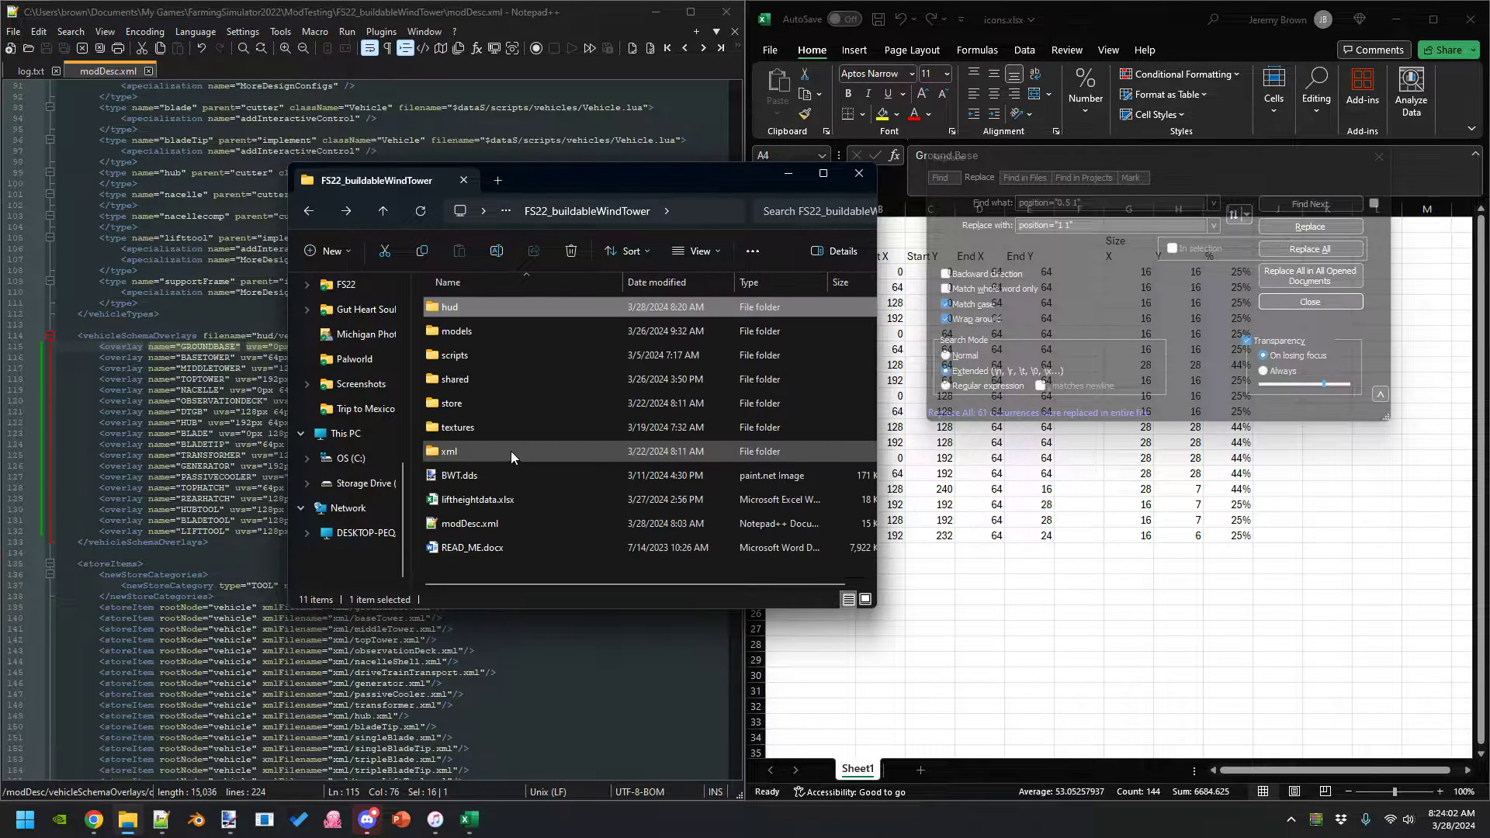
{"action": "double_click", "coordinate": [510, 450]}
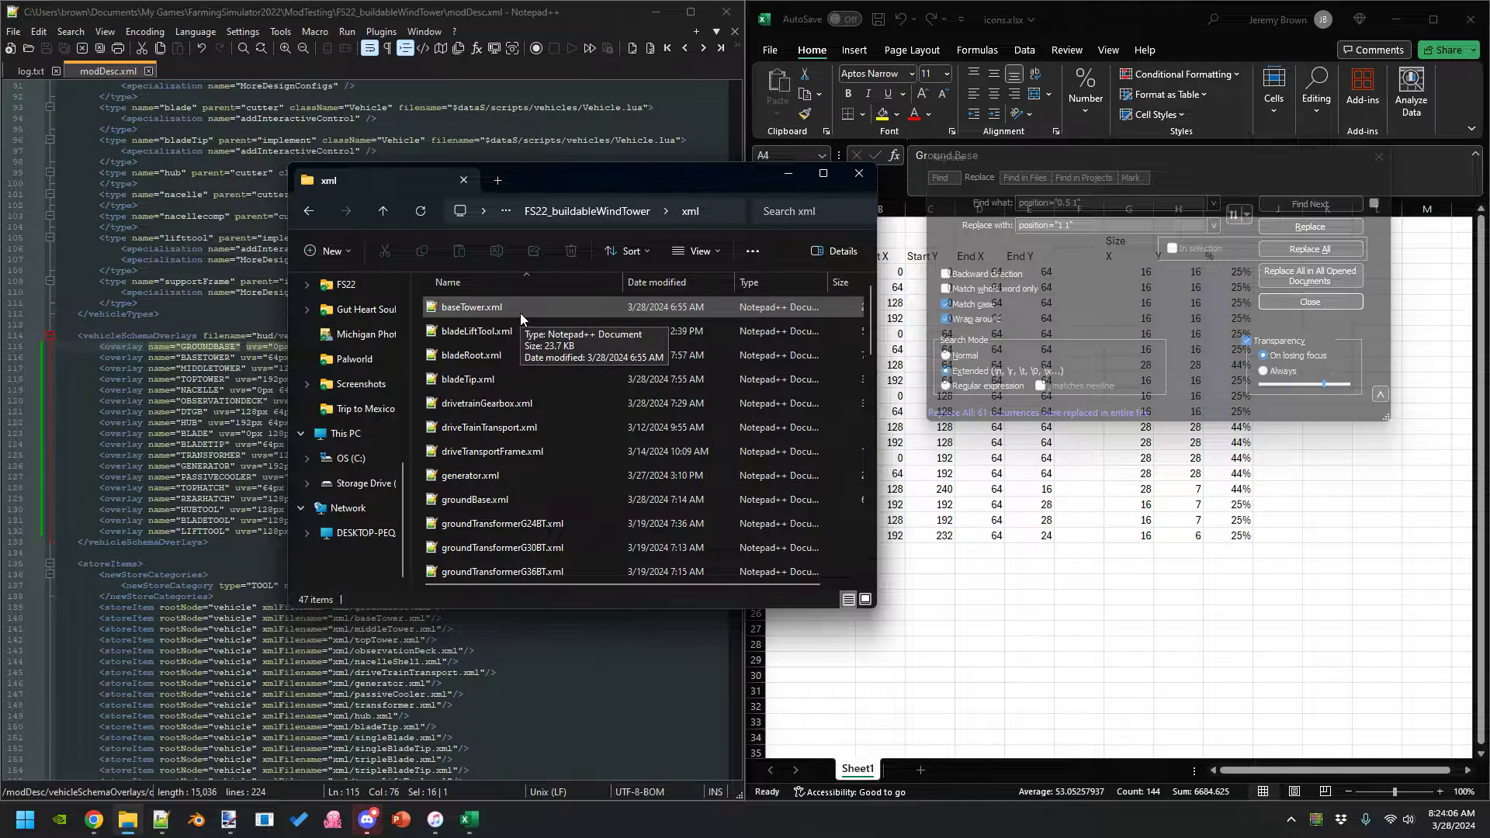
{"action": "double_click", "coordinate": [471, 308]}
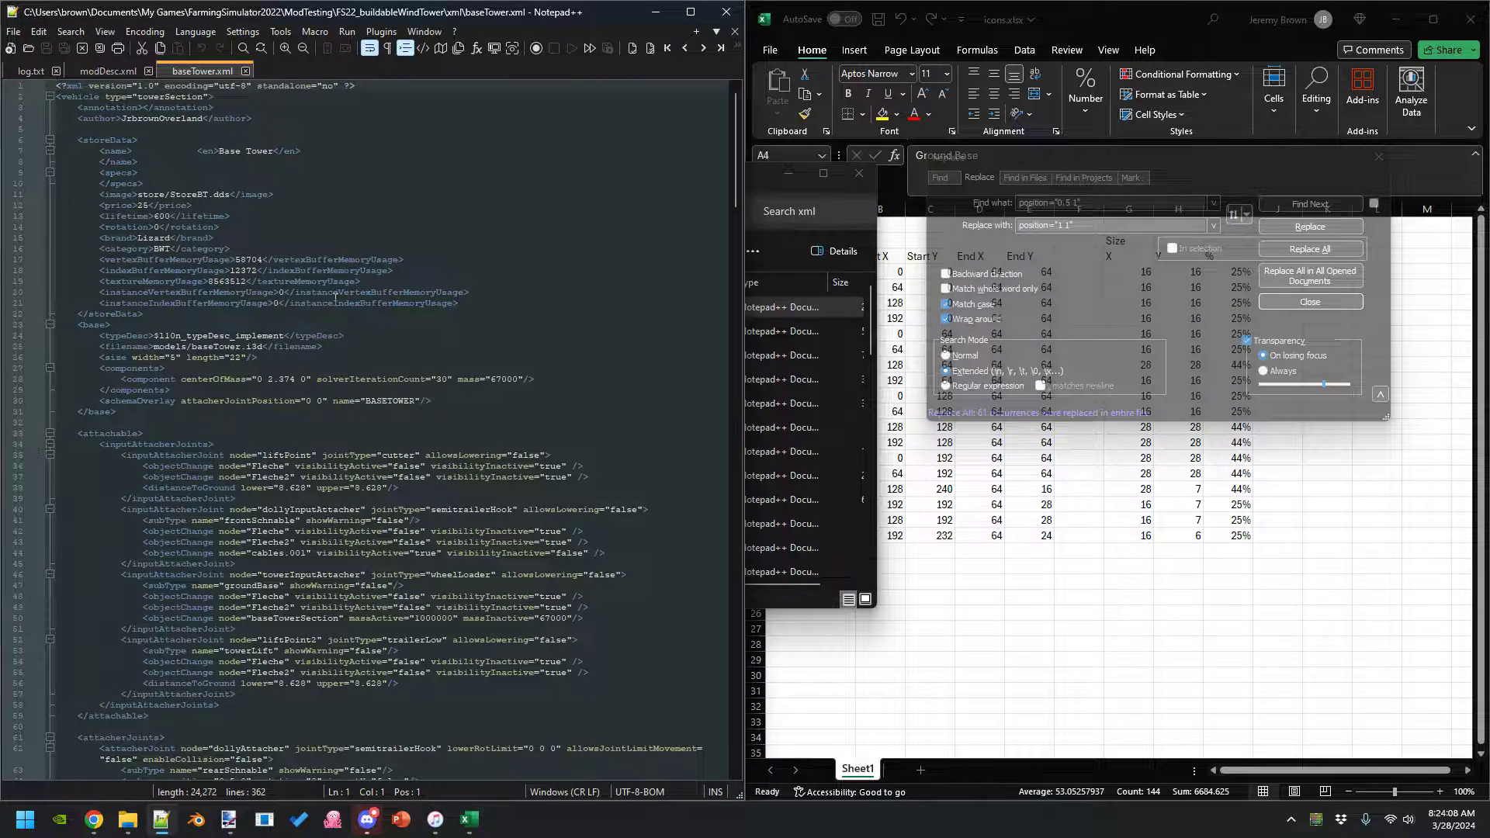
- Examine the schemaOverlay line and its BASETOWER name in baseTower.xml, and return to the overlay entries in modDesc.xml
{"action": "left_click_drag", "start_coordinate": [95, 400], "coordinate": [438, 400]}
{"action": "left_click", "coordinate": [446, 400]}
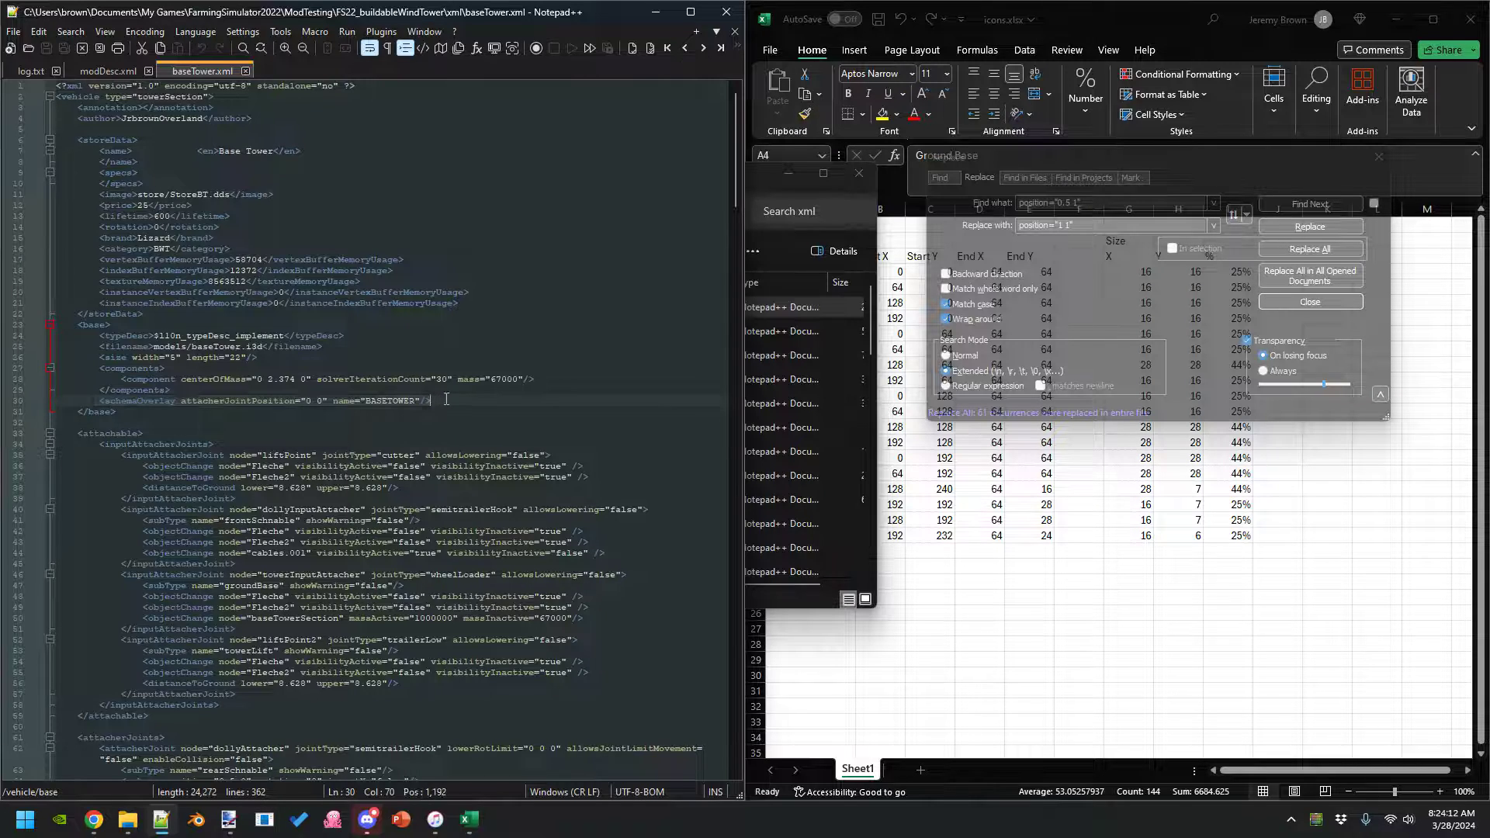
{"action": "double_click", "coordinate": [385, 401]}
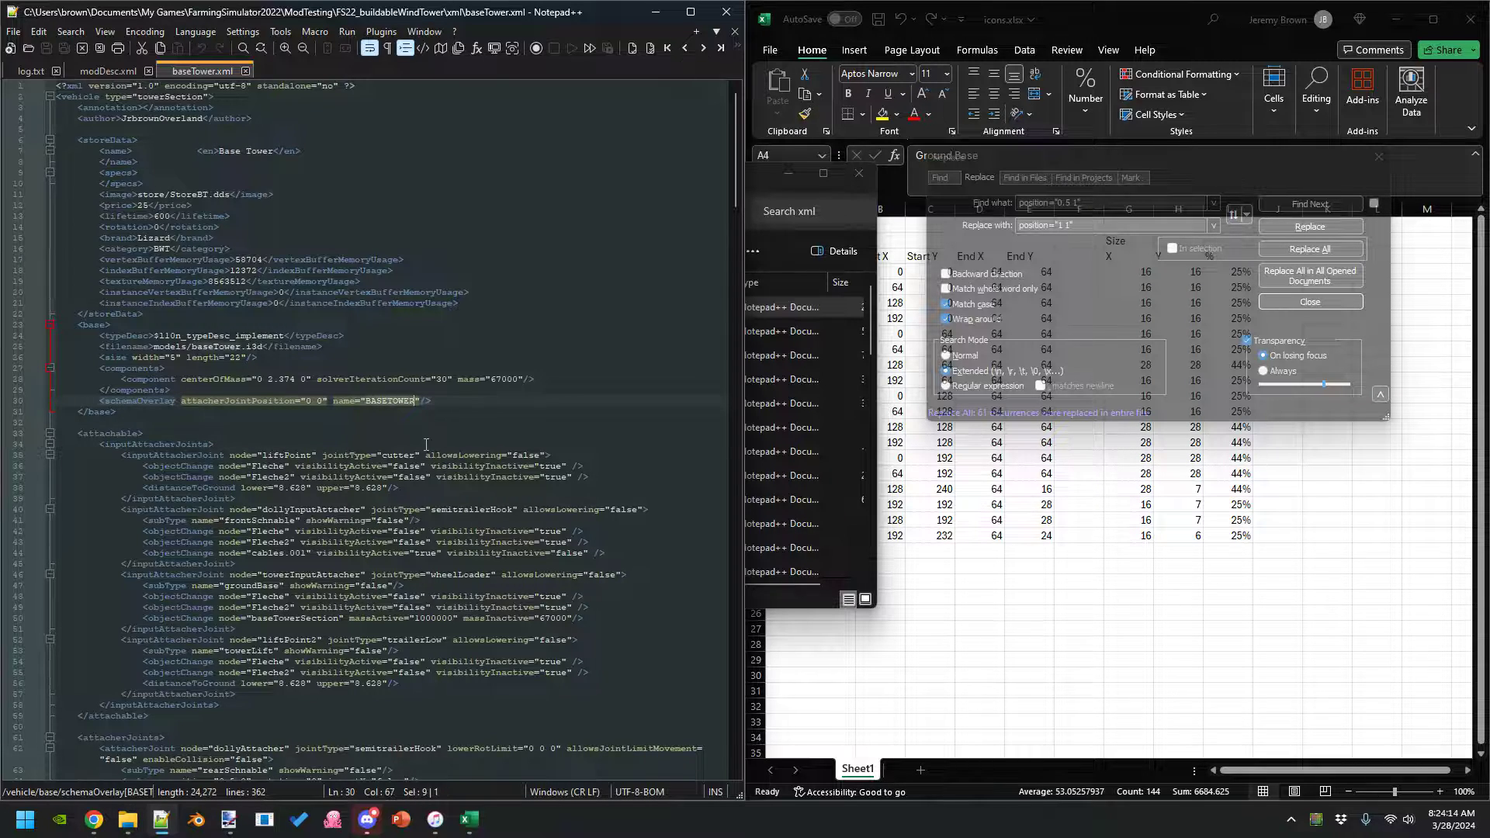
{"action": "key", "text": "ctrl+Tab"}
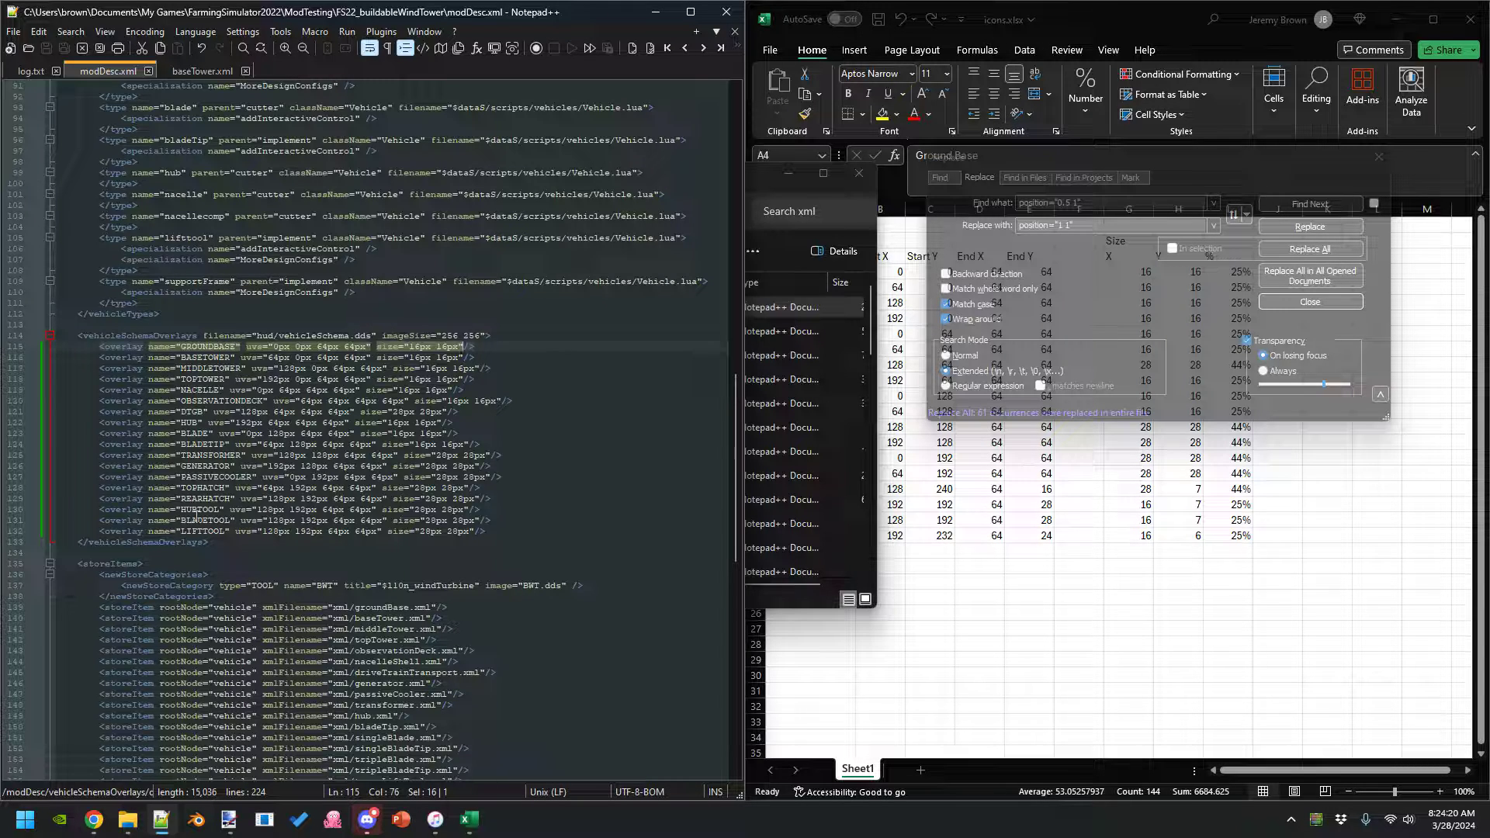
- Open fsScreen_2024_03_28_07_57_00.png from the FarmingSimulator2022 screenshots folder in paint.net and examine the in-game vehicle schema icons up close
{"action": "left_click", "coordinate": [127, 819]}
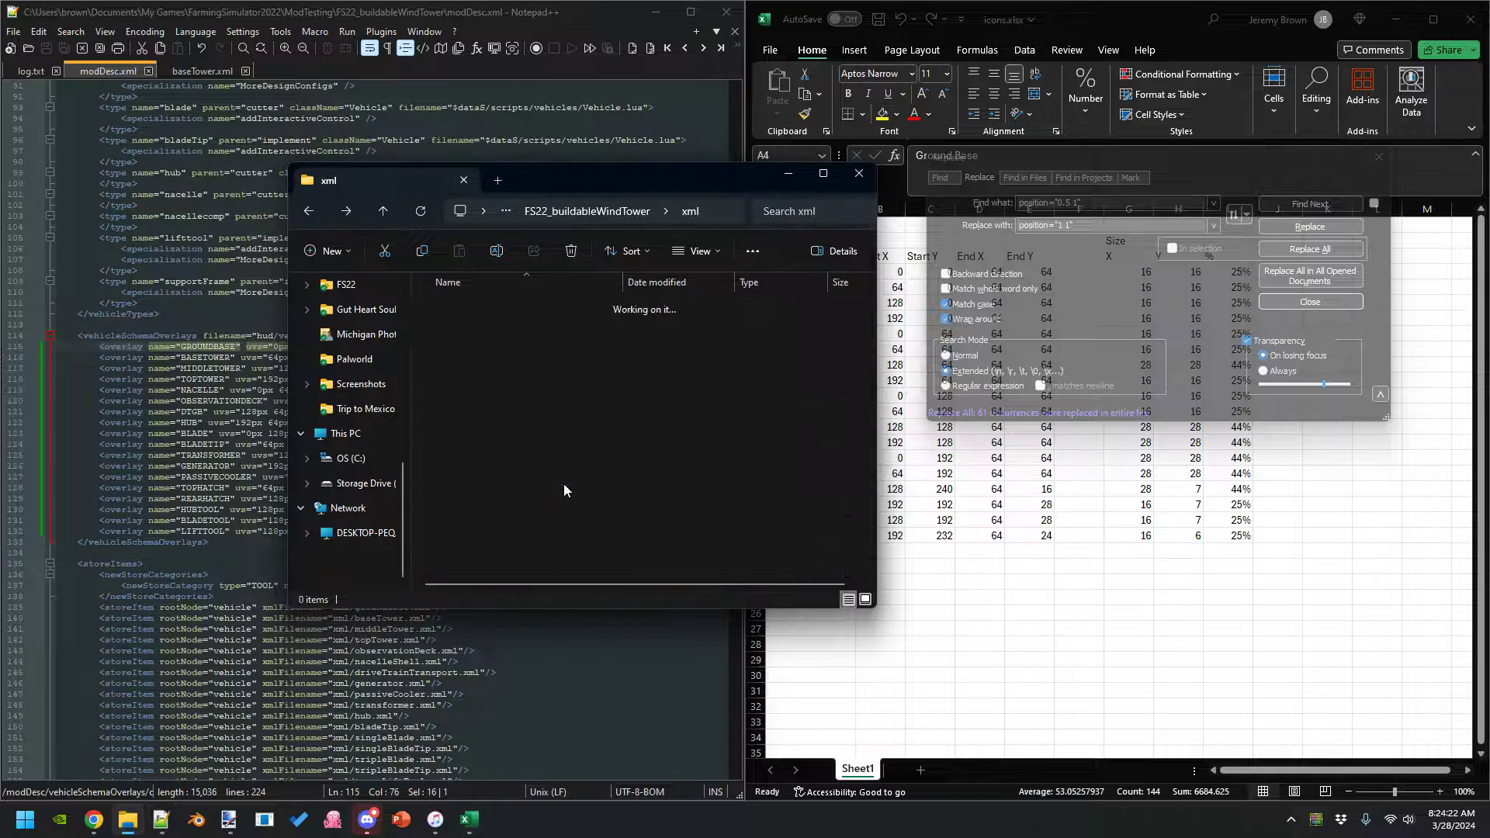
{"action": "key", "text": "alt+Up"}
{"action": "key", "text": "alt+Up"}
{"action": "scroll", "coordinate": [551, 474], "scroll_direction": "down", "scroll_amount": 5}
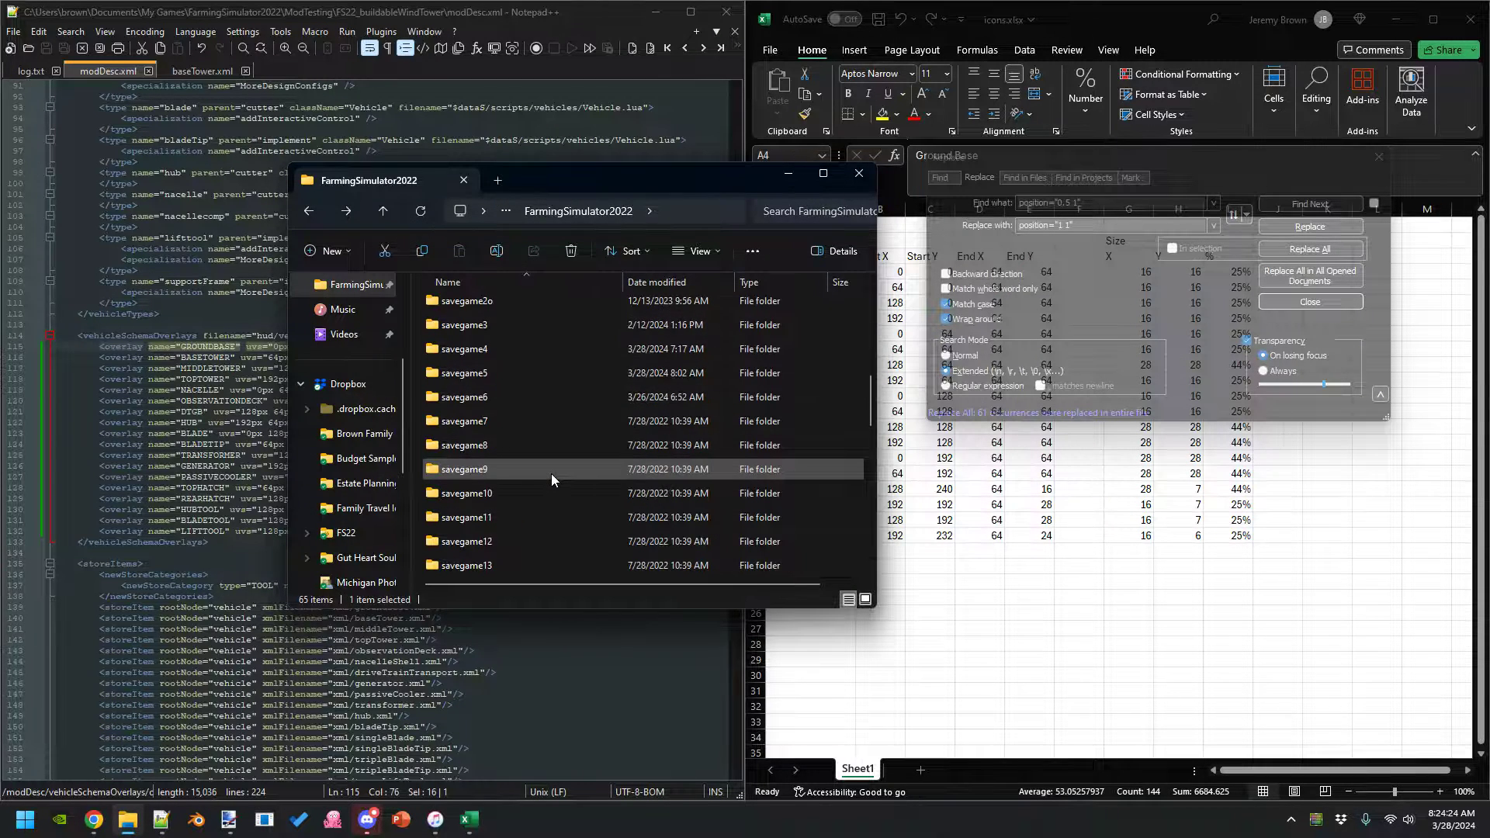
{"action": "scroll", "coordinate": [551, 473], "scroll_direction": "down", "scroll_amount": 5}
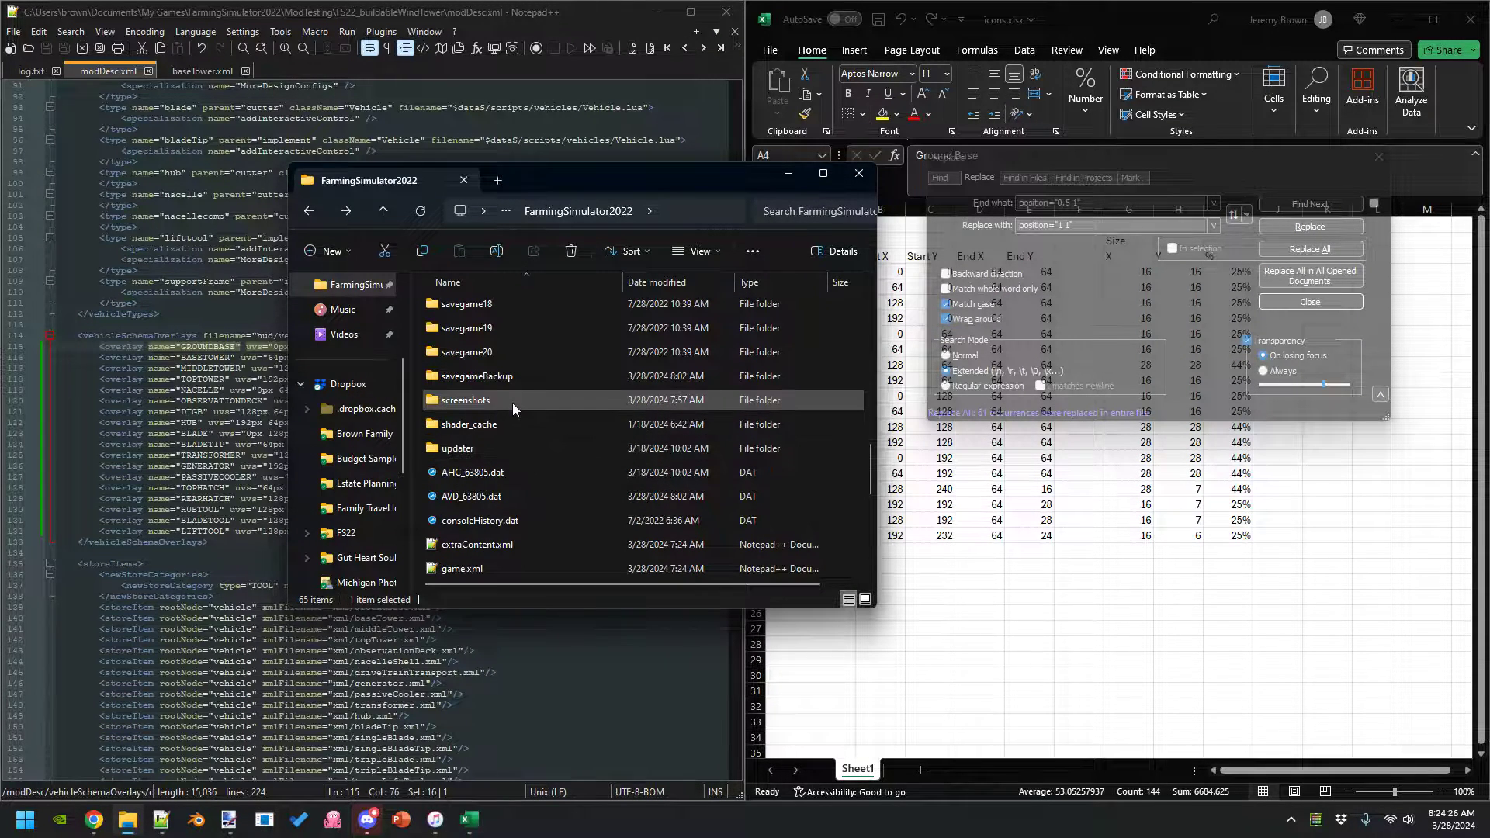
{"action": "double_click", "coordinate": [512, 403]}
{"action": "double_click", "coordinate": [553, 453]}
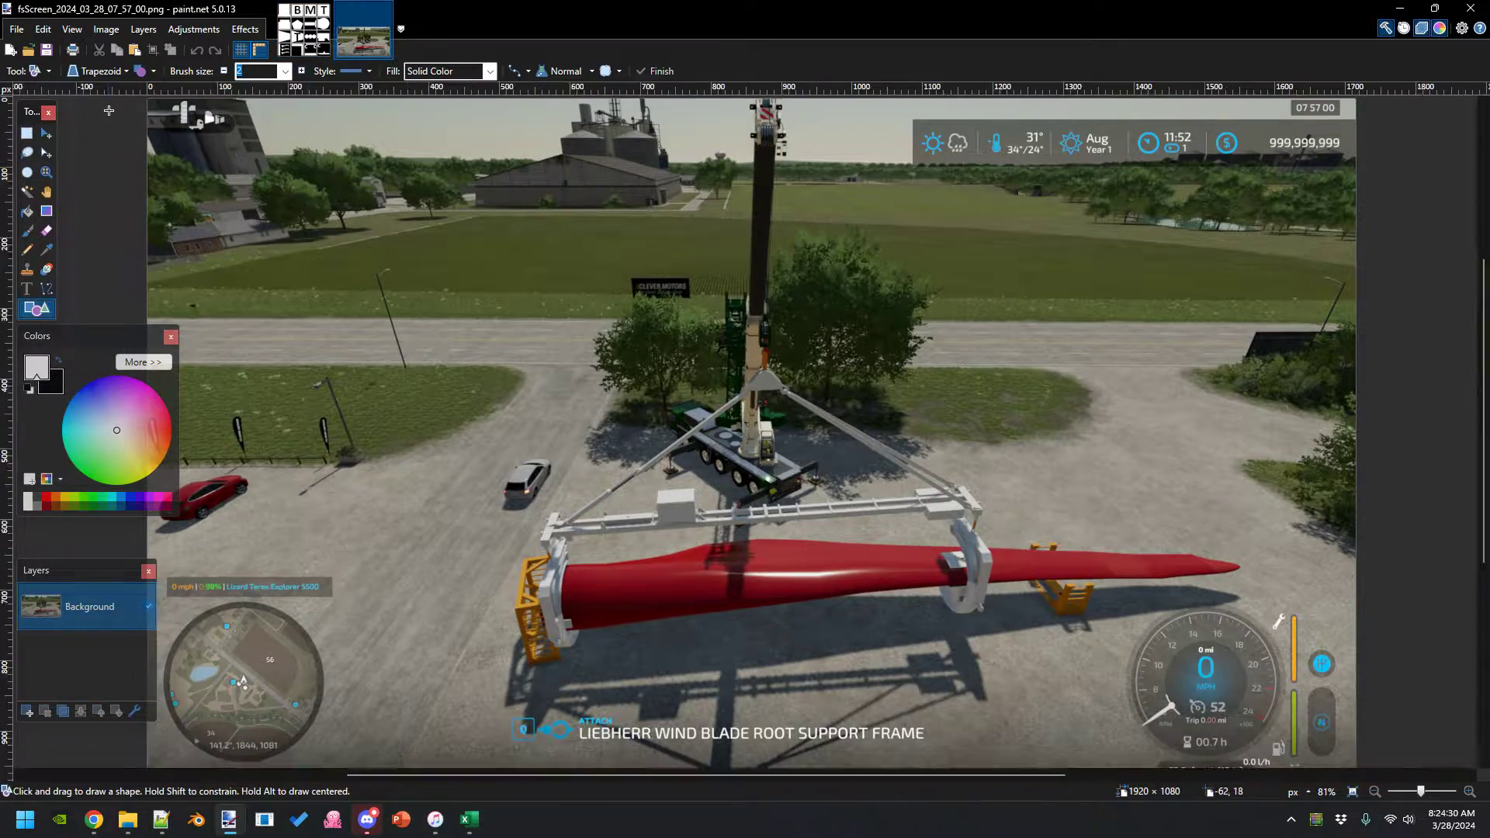
{"action": "scroll", "coordinate": [295, 181], "scroll_direction": "up", "scroll_amount": 8}
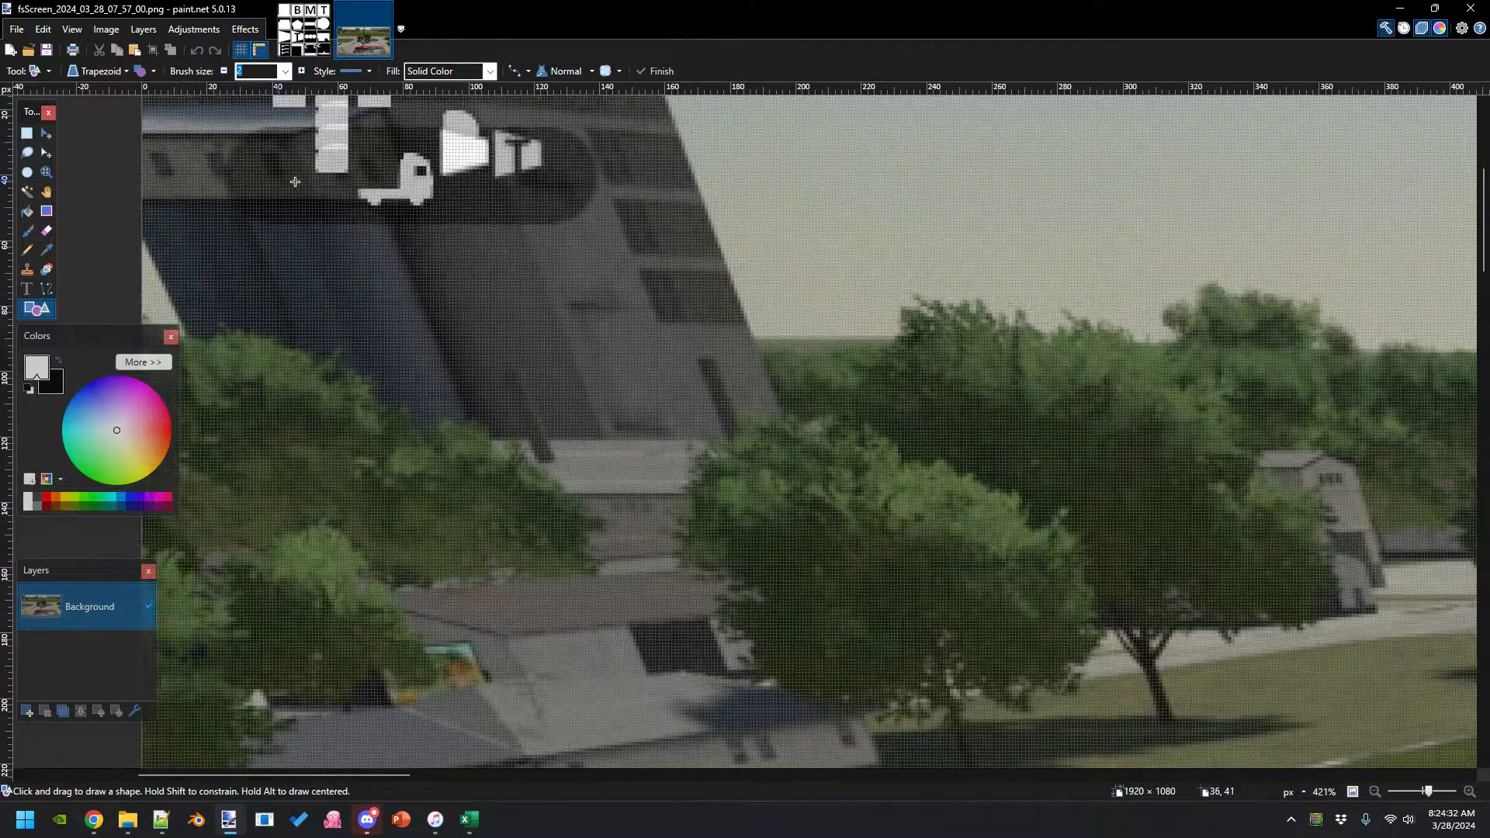
{"action": "scroll", "coordinate": [295, 182], "scroll_direction": "up", "scroll_amount": 3}
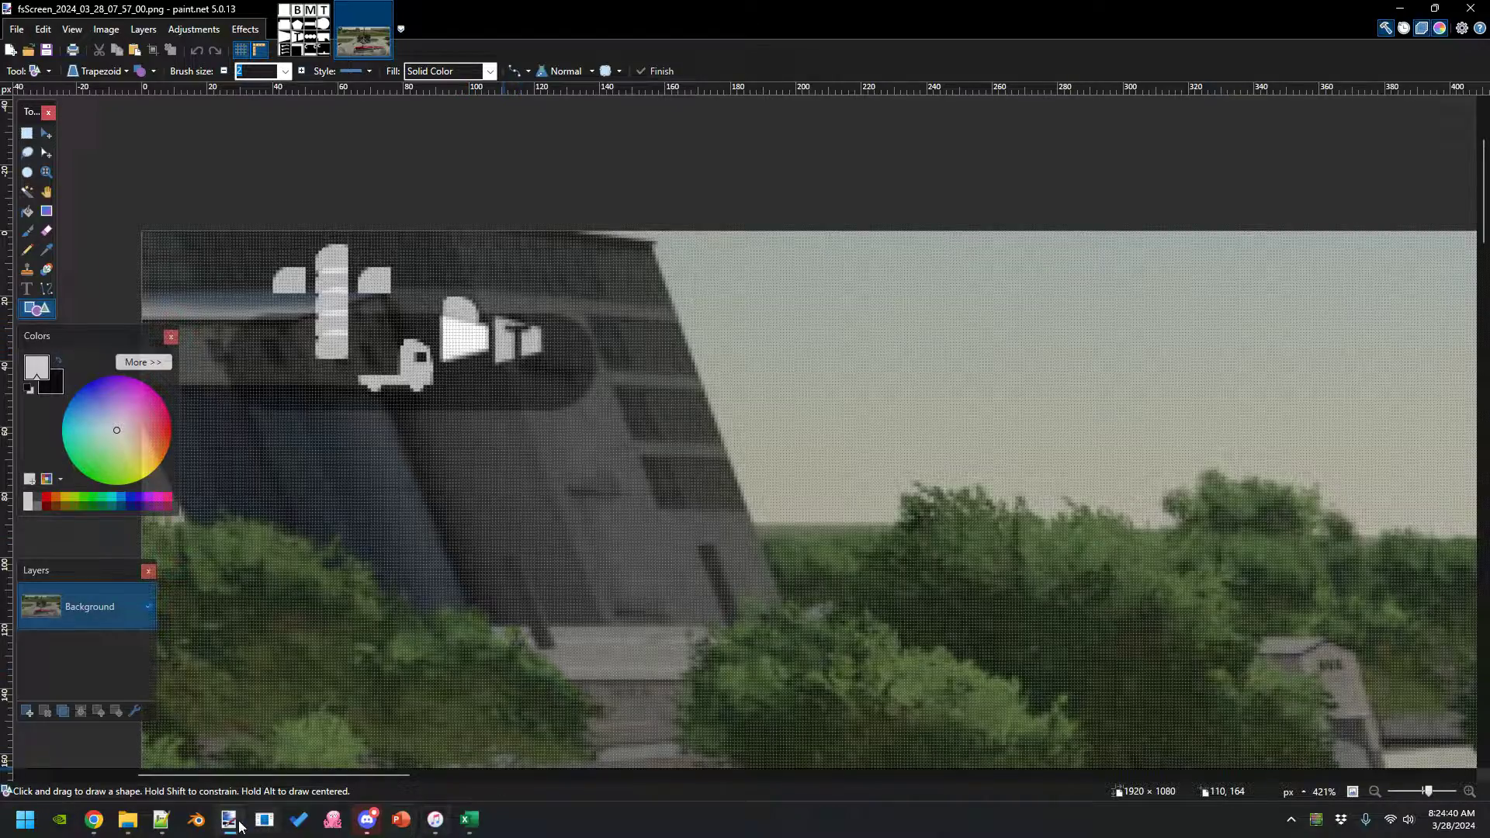
- Return to vehicleSchema.pdn and view the whole icon sheet
{"action": "mouse_move", "coordinate": [229, 820]}
{"action": "left_click", "coordinate": [186, 736]}
{"action": "scroll", "coordinate": [774, 713], "scroll_direction": "down", "scroll_amount": 5}
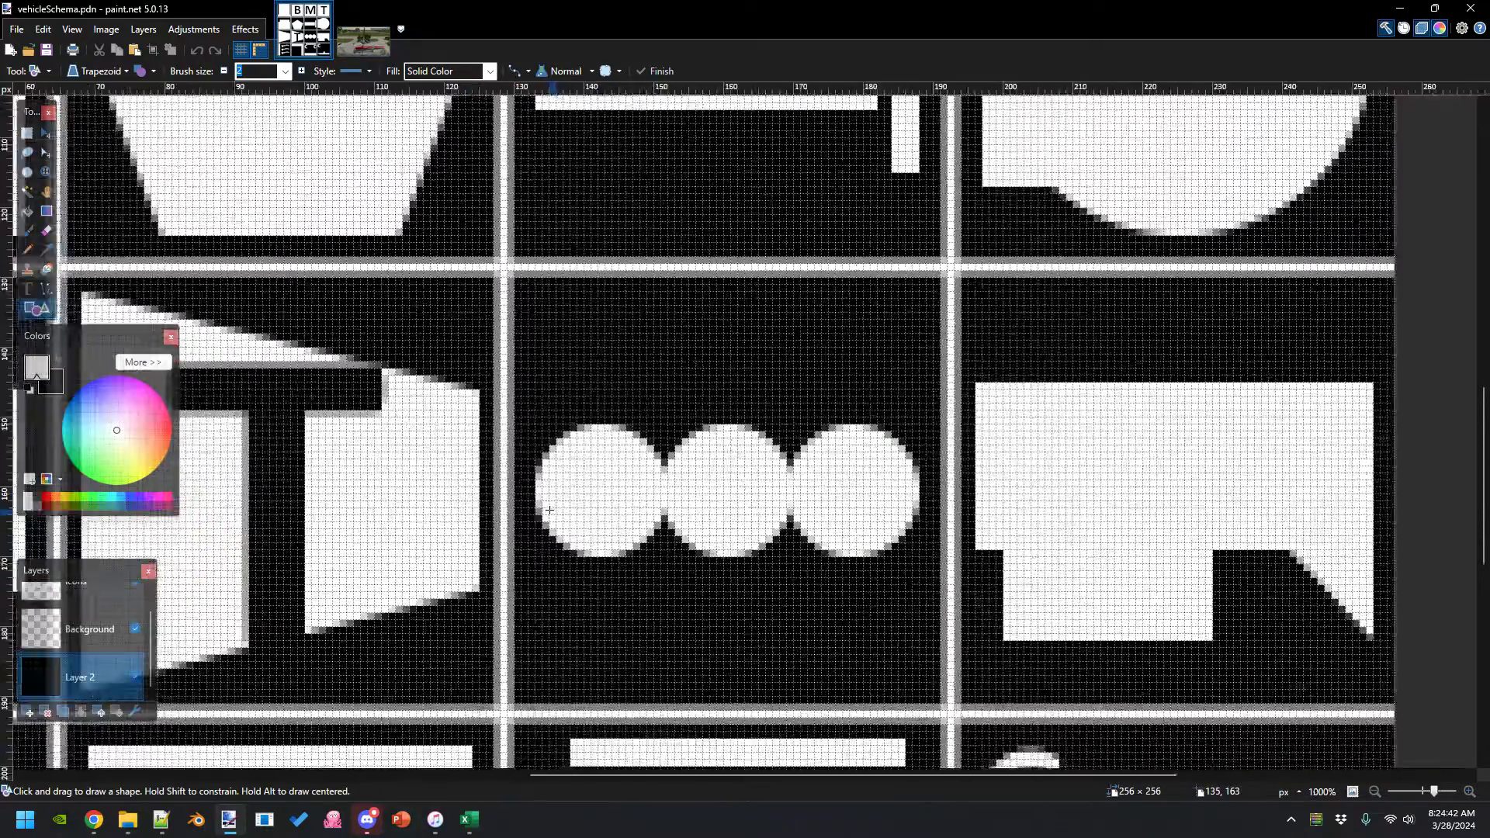
{"action": "scroll", "coordinate": [428, 472], "scroll_direction": "left", "scroll_amount": 3}
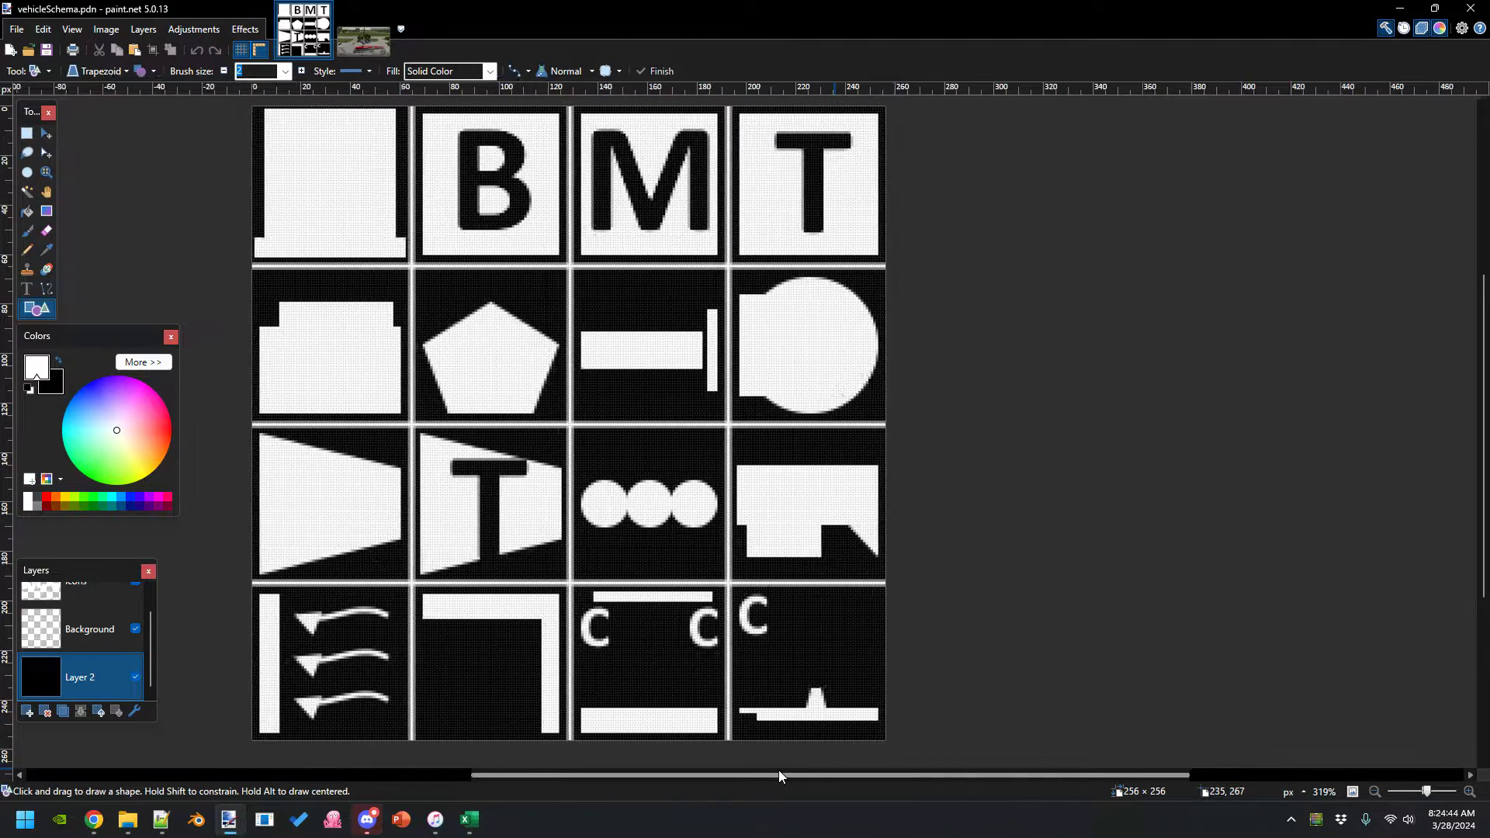